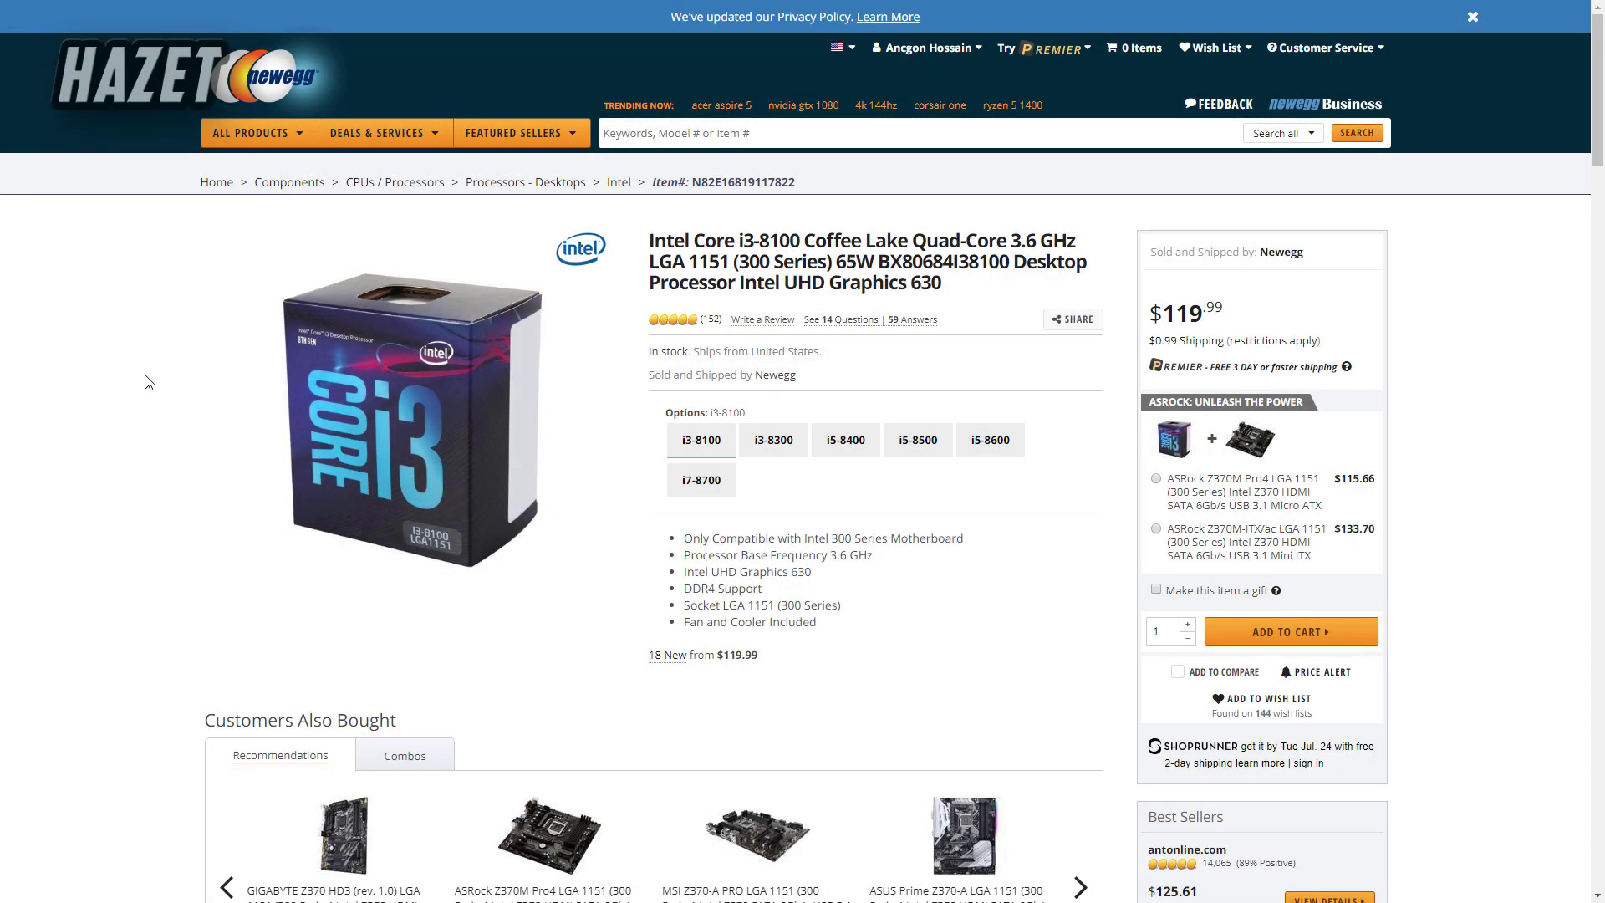
# - Scroll down the Newegg product page to review the listing
pyautogui.scroll(-9, 144, 382)
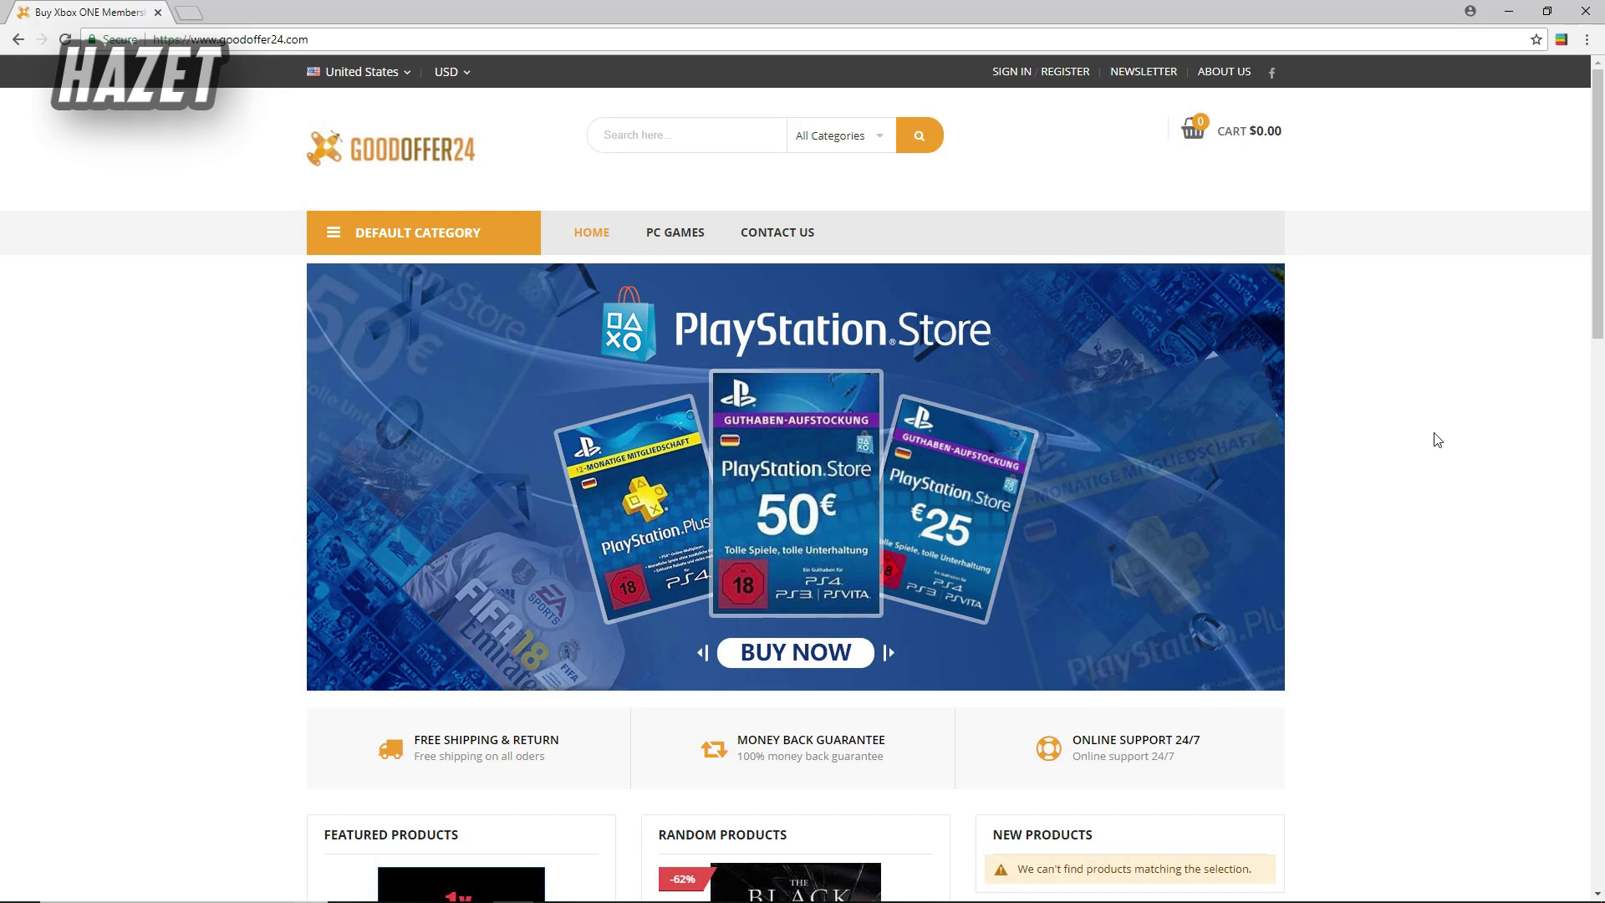
# - Search the GoodOffer24 store for 'software'
pyautogui.click(663, 137)
pyautogui.write('software')
pyautogui.press('Return')
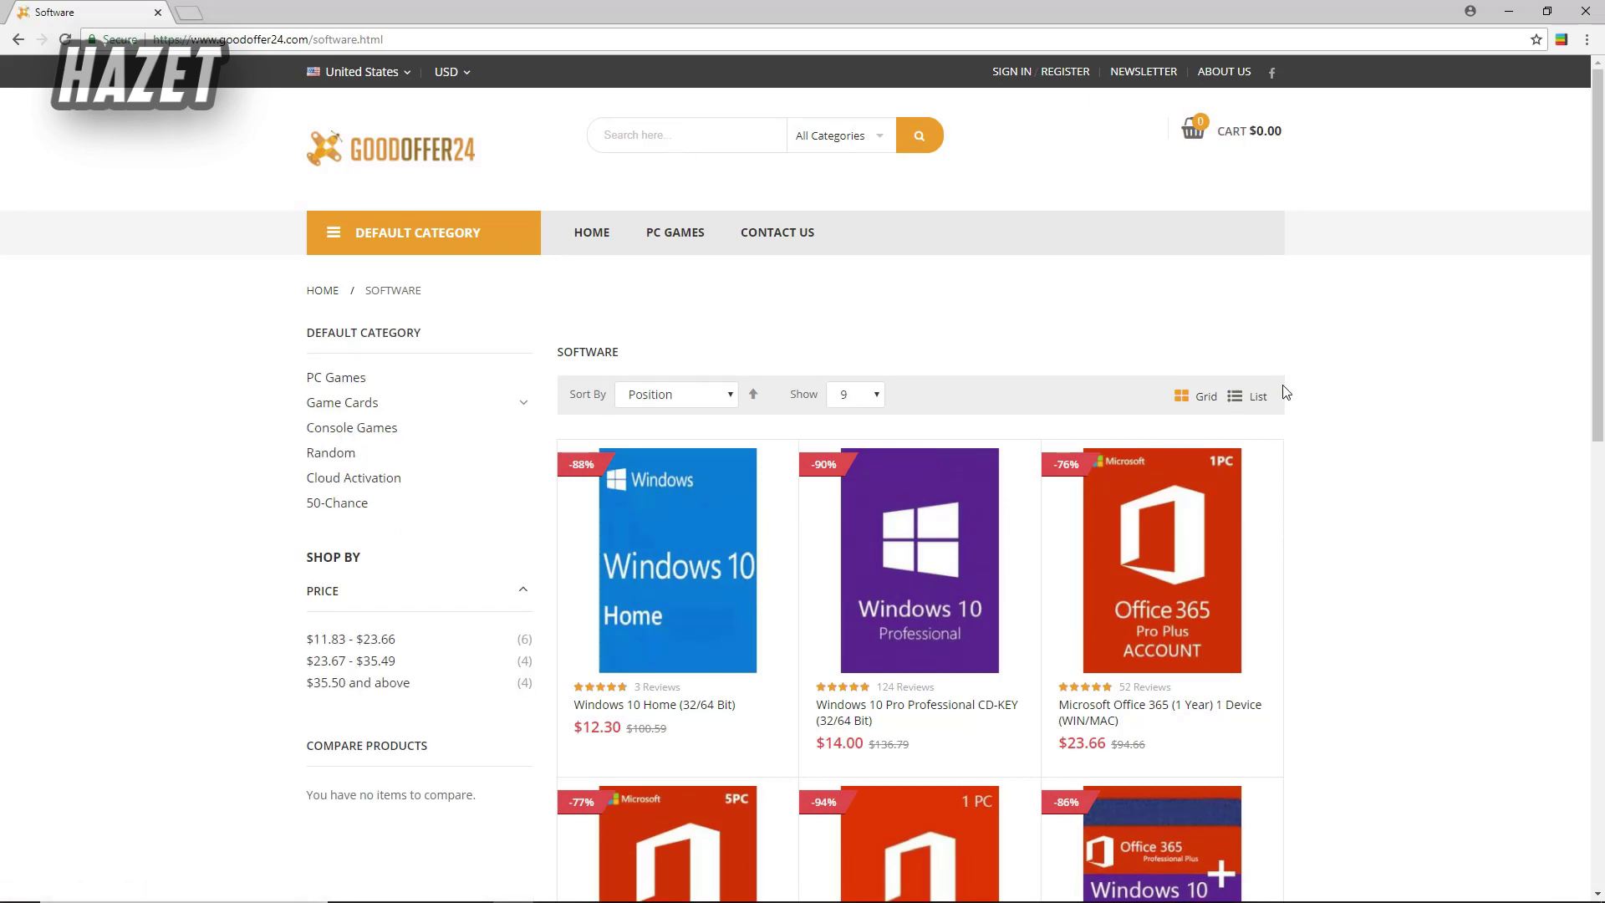
# - Browse page 2 of the software results, then return to page 1
pyautogui.scroll(-3, 1285, 393)
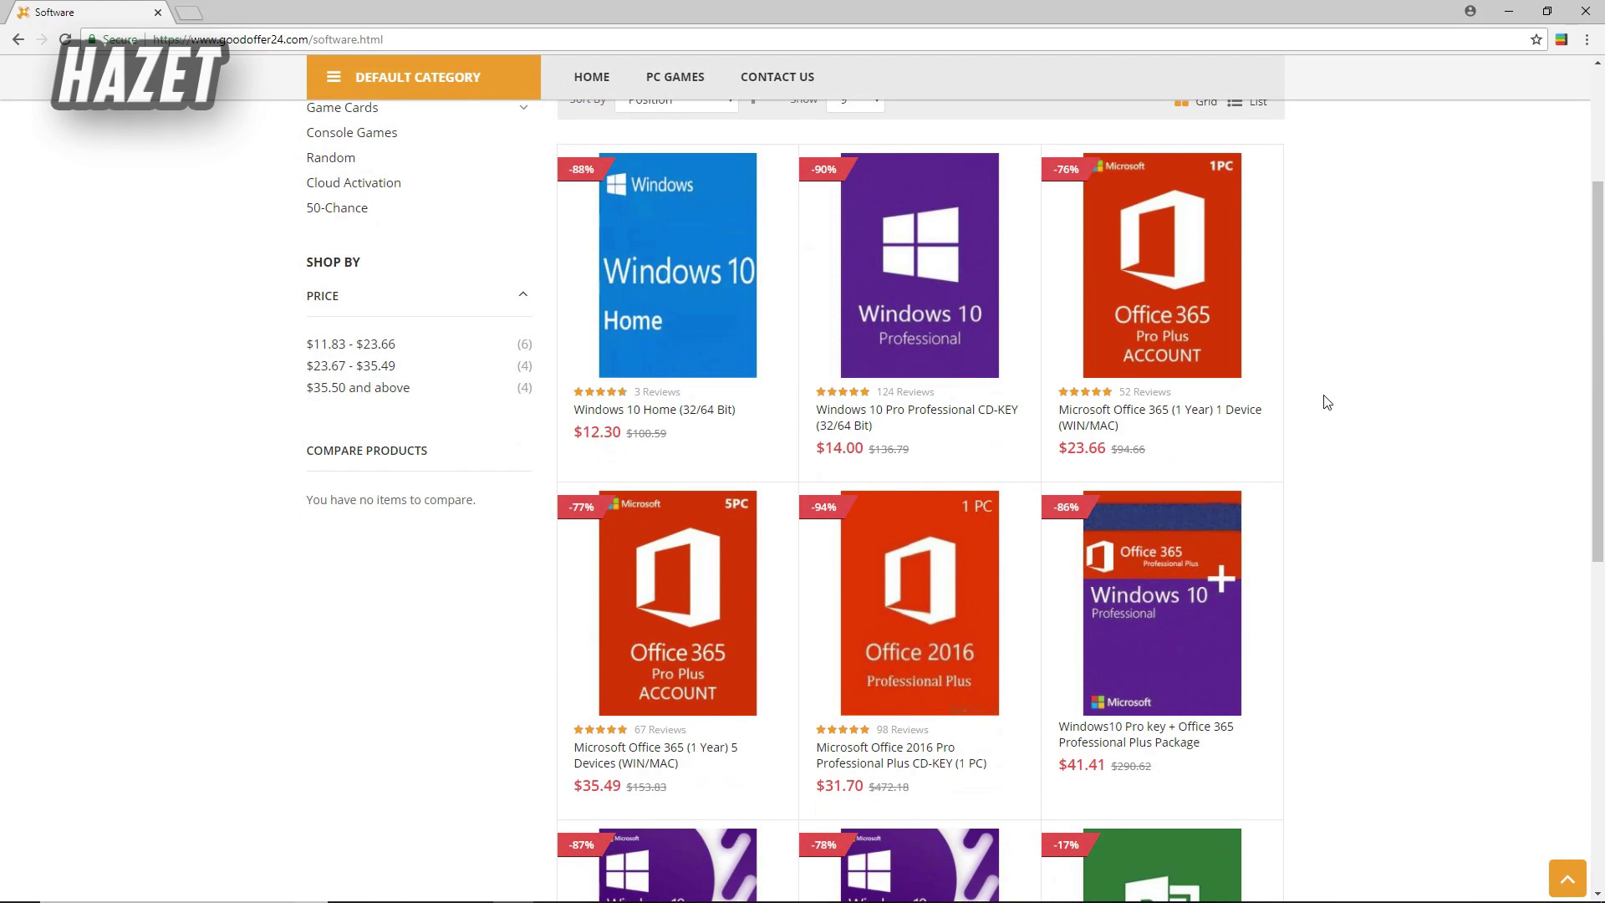
pyautogui.scroll(-2, 1327, 401)
pyautogui.scroll(-2, 1326, 398)
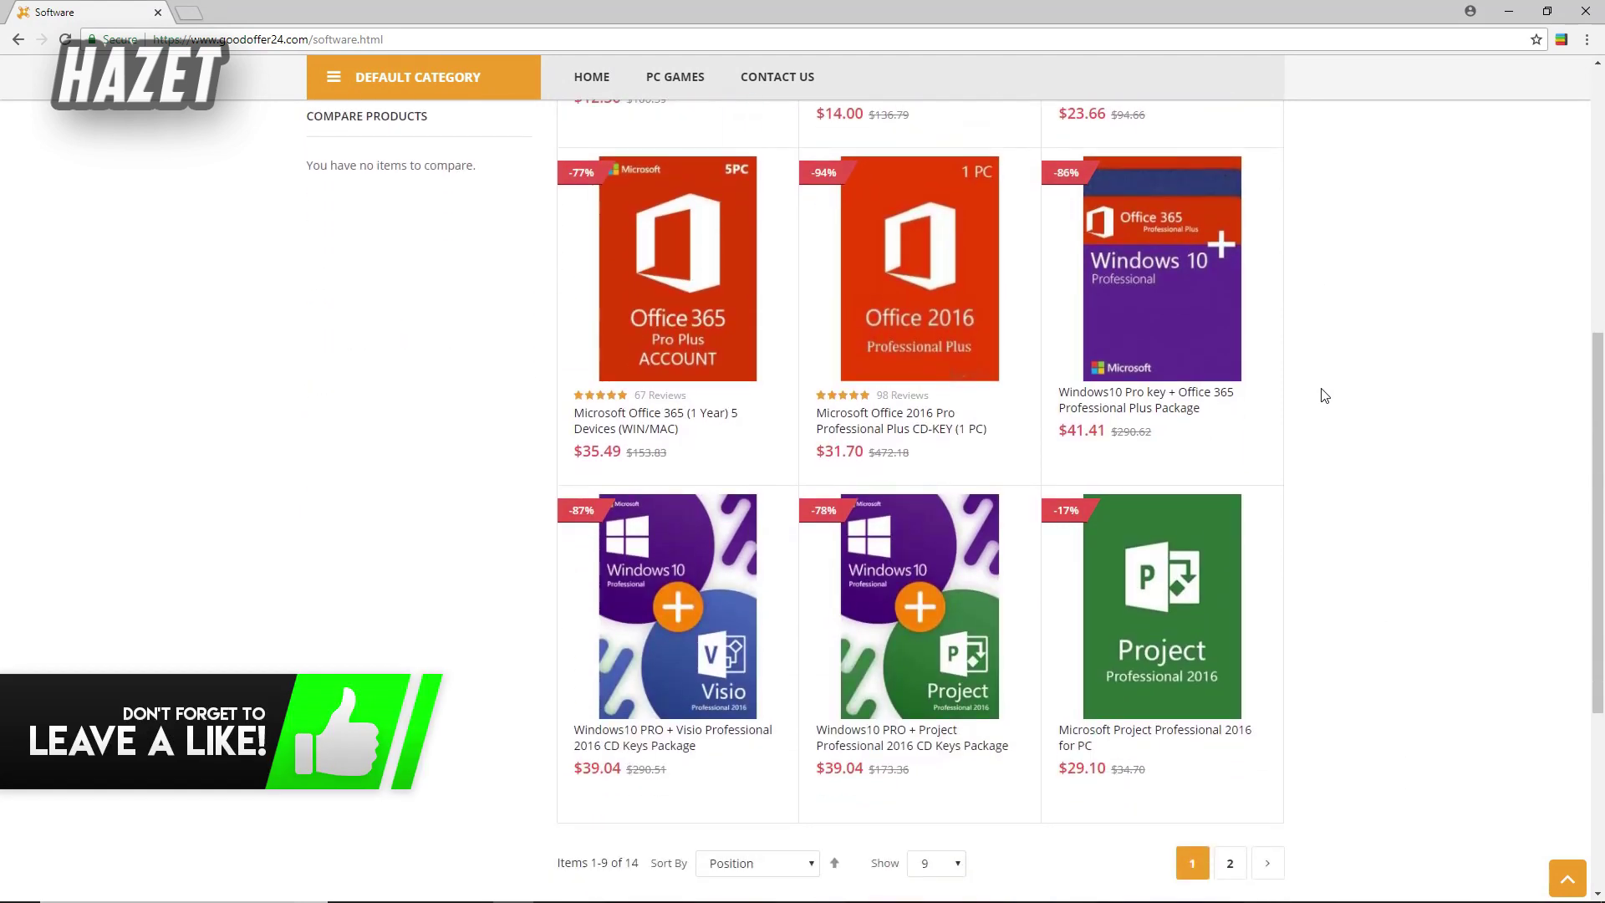
pyautogui.click(1232, 865)
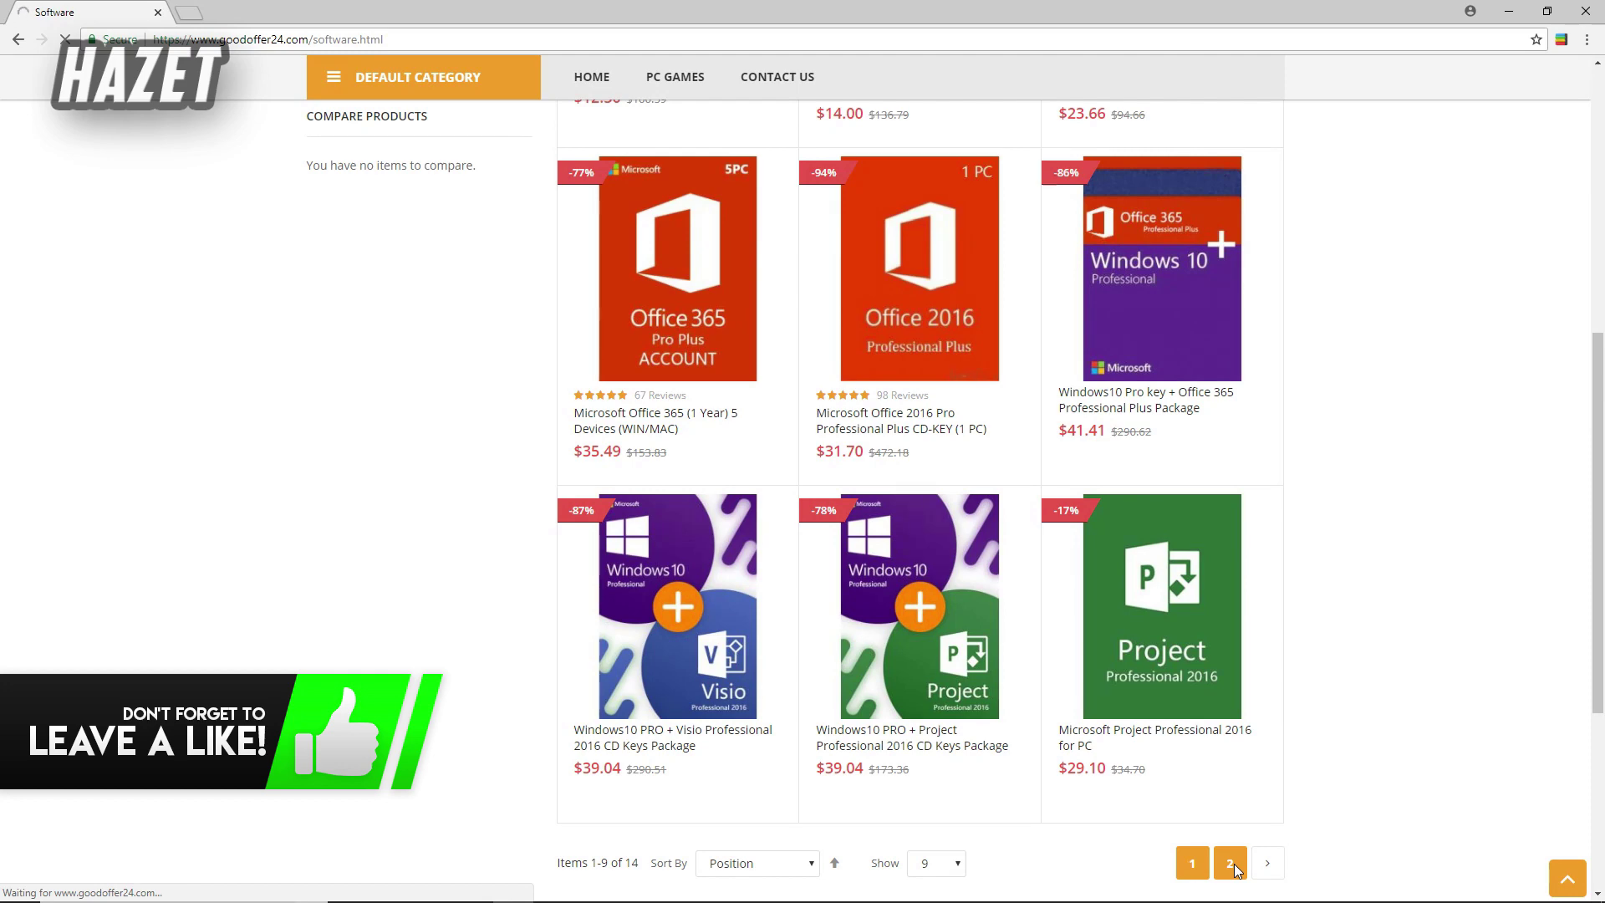
pyautogui.scroll(-2, 1386, 629)
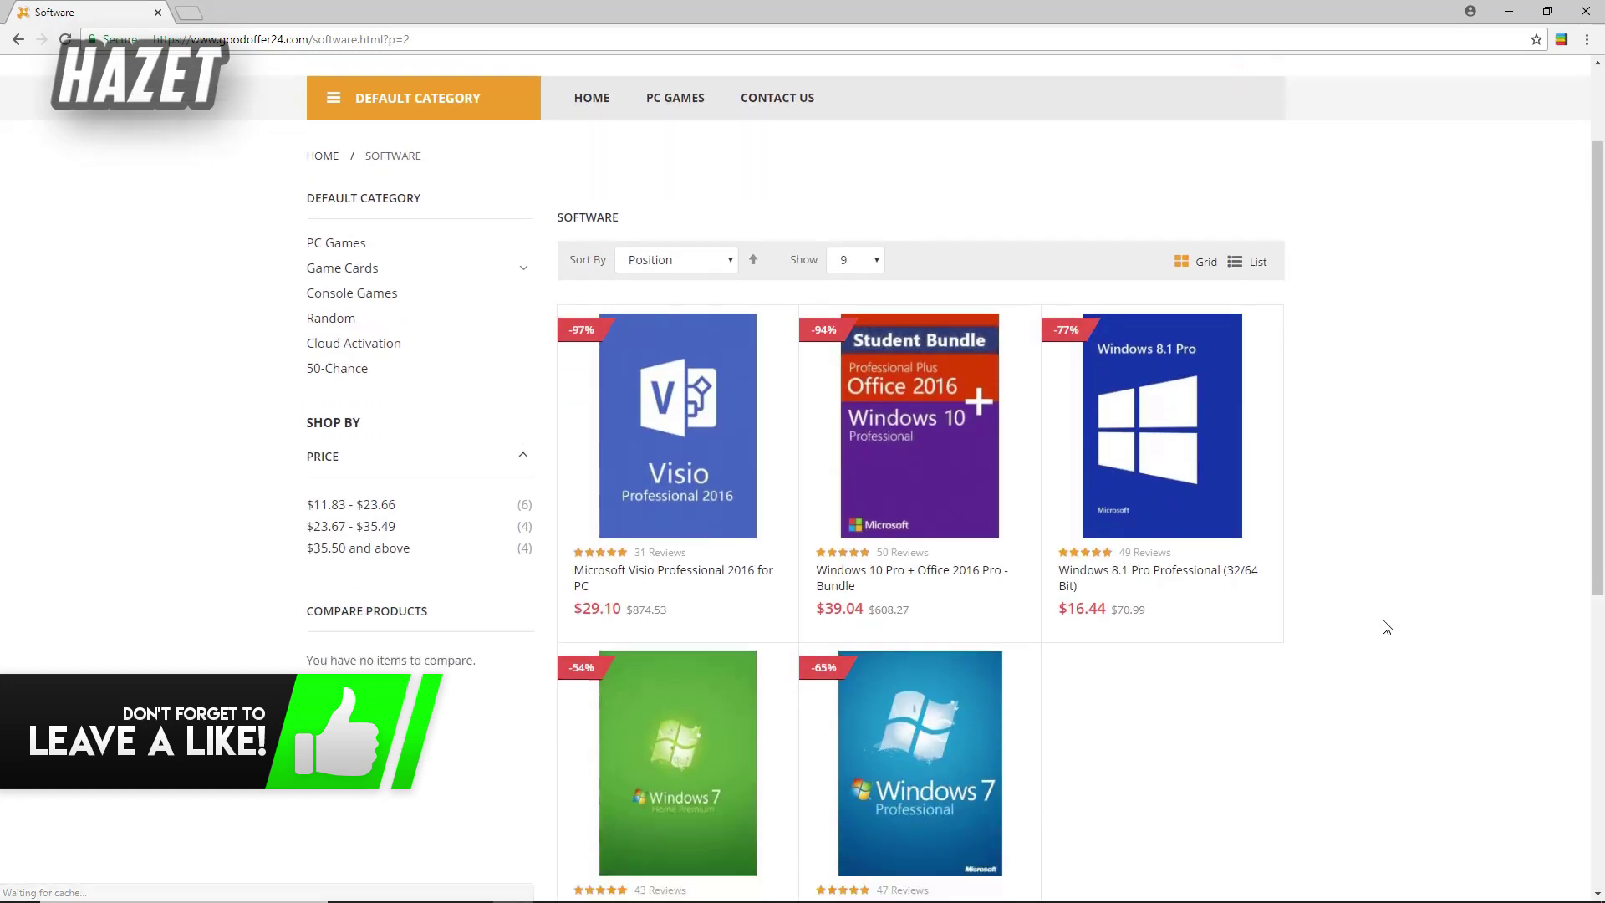
pyautogui.scroll(-2, 1386, 627)
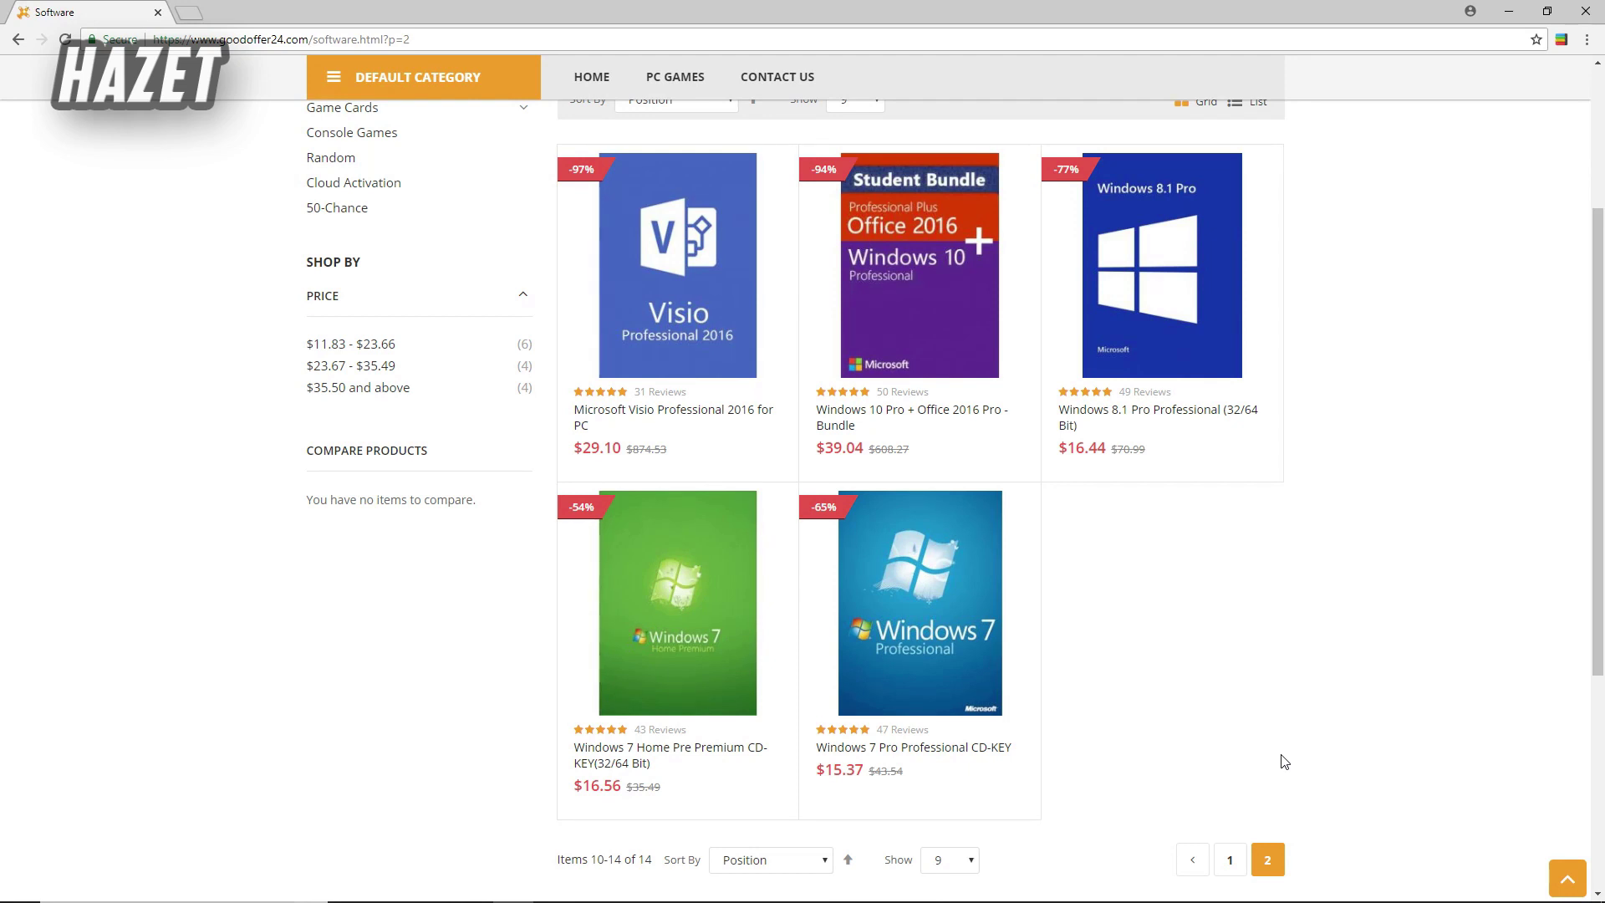
pyautogui.click(1230, 860)
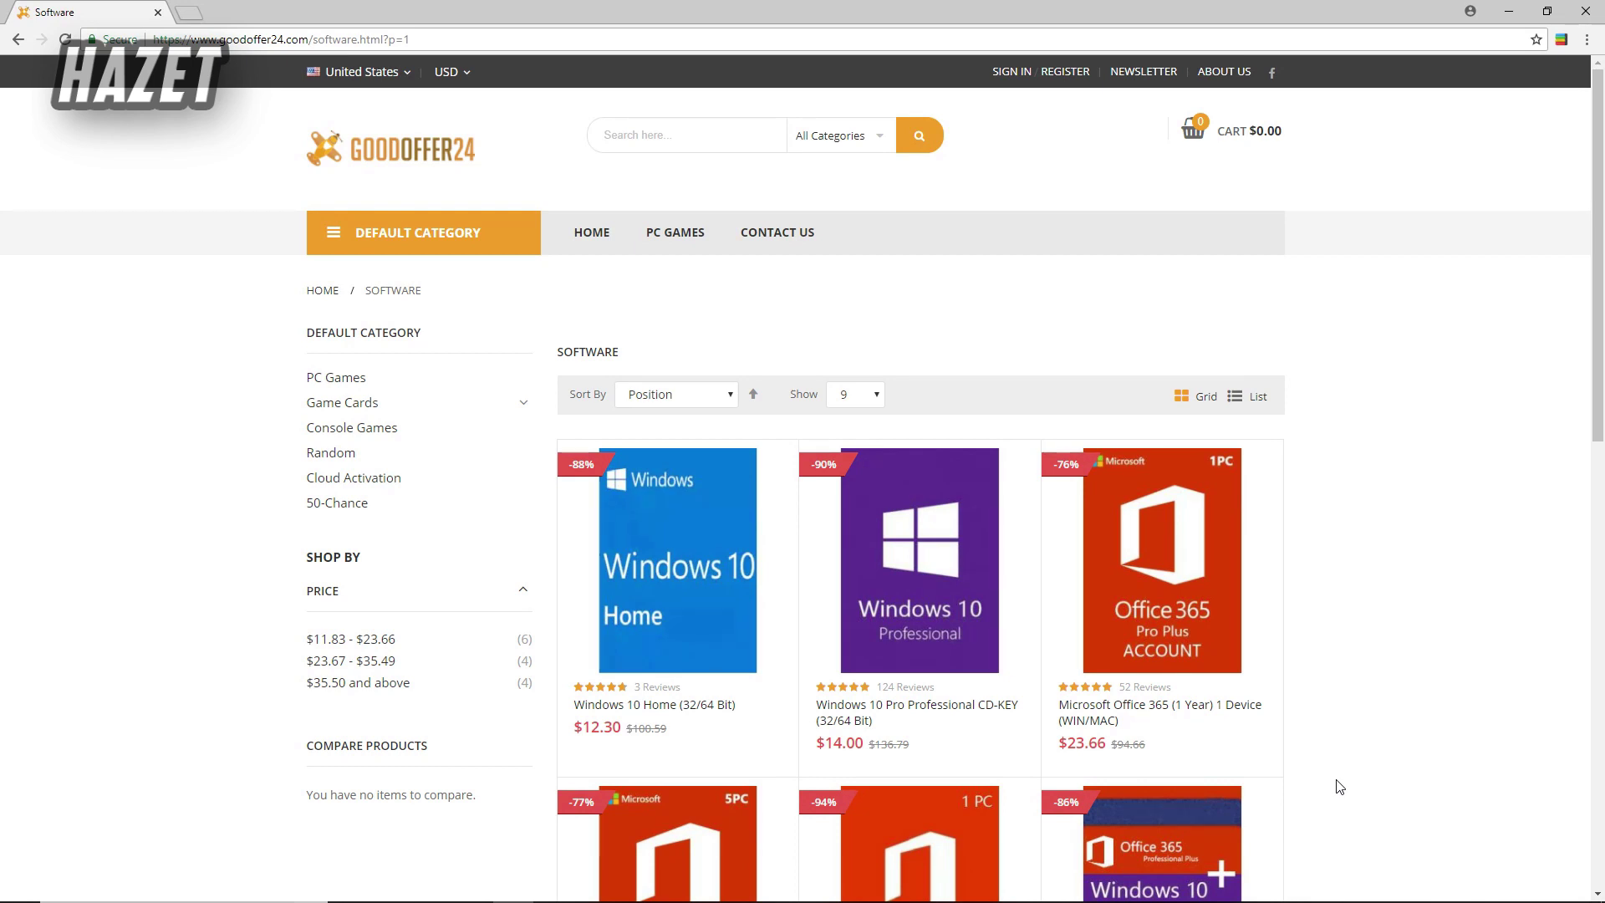
pyautogui.moveTo(681, 645)
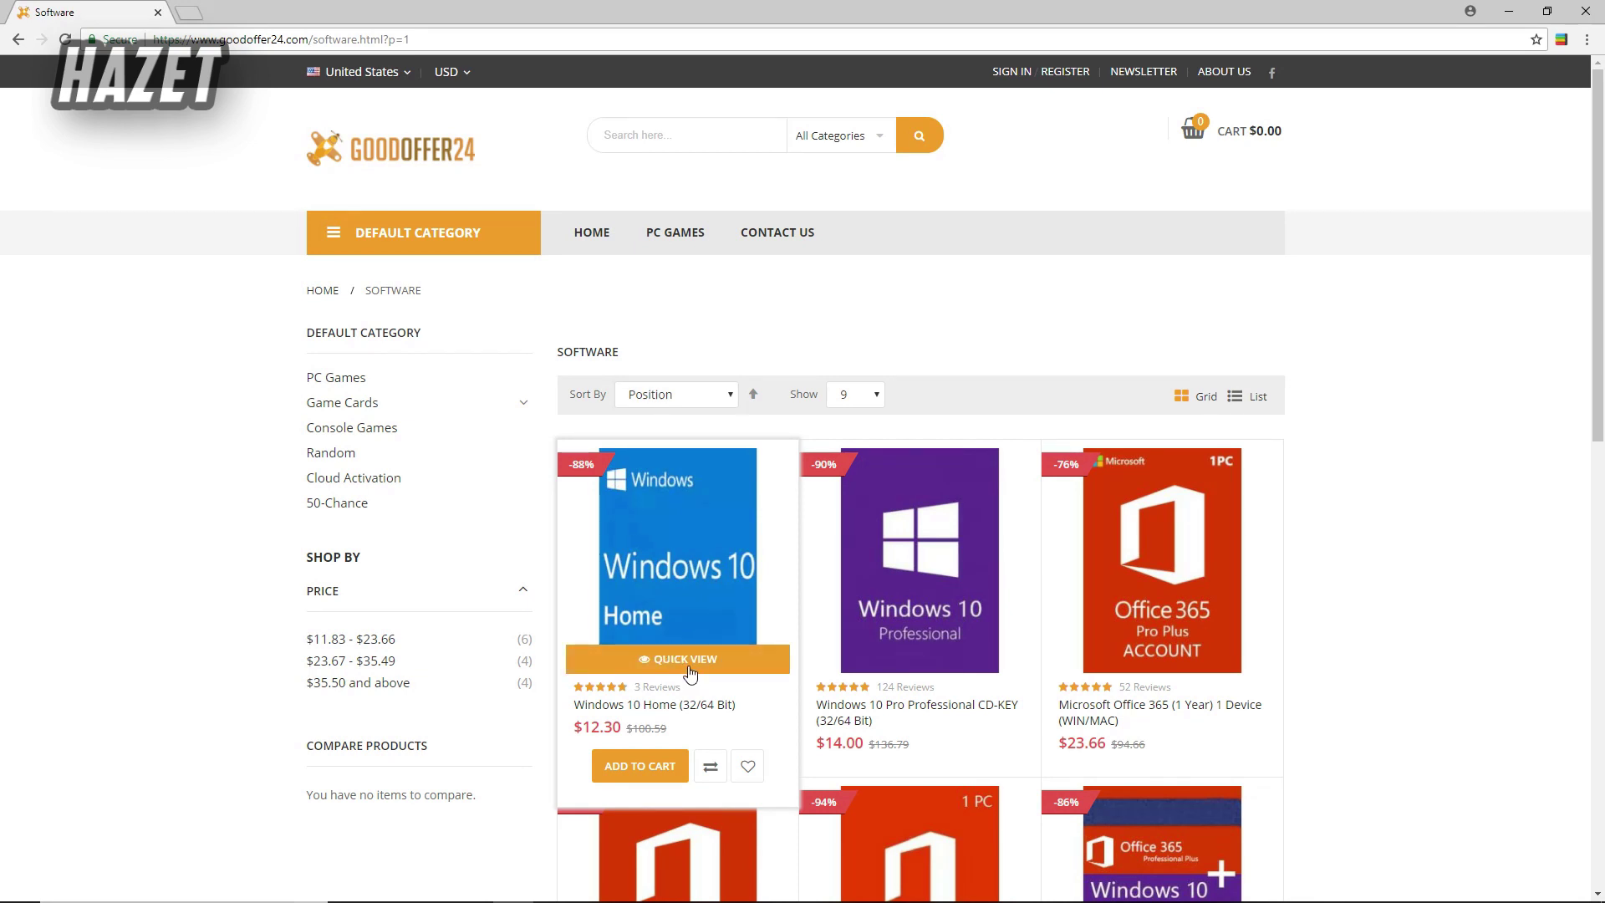
# - Add the Windows 10 Home (32/64 Bit) key to the cart for $12.30
pyautogui.click(674, 570)
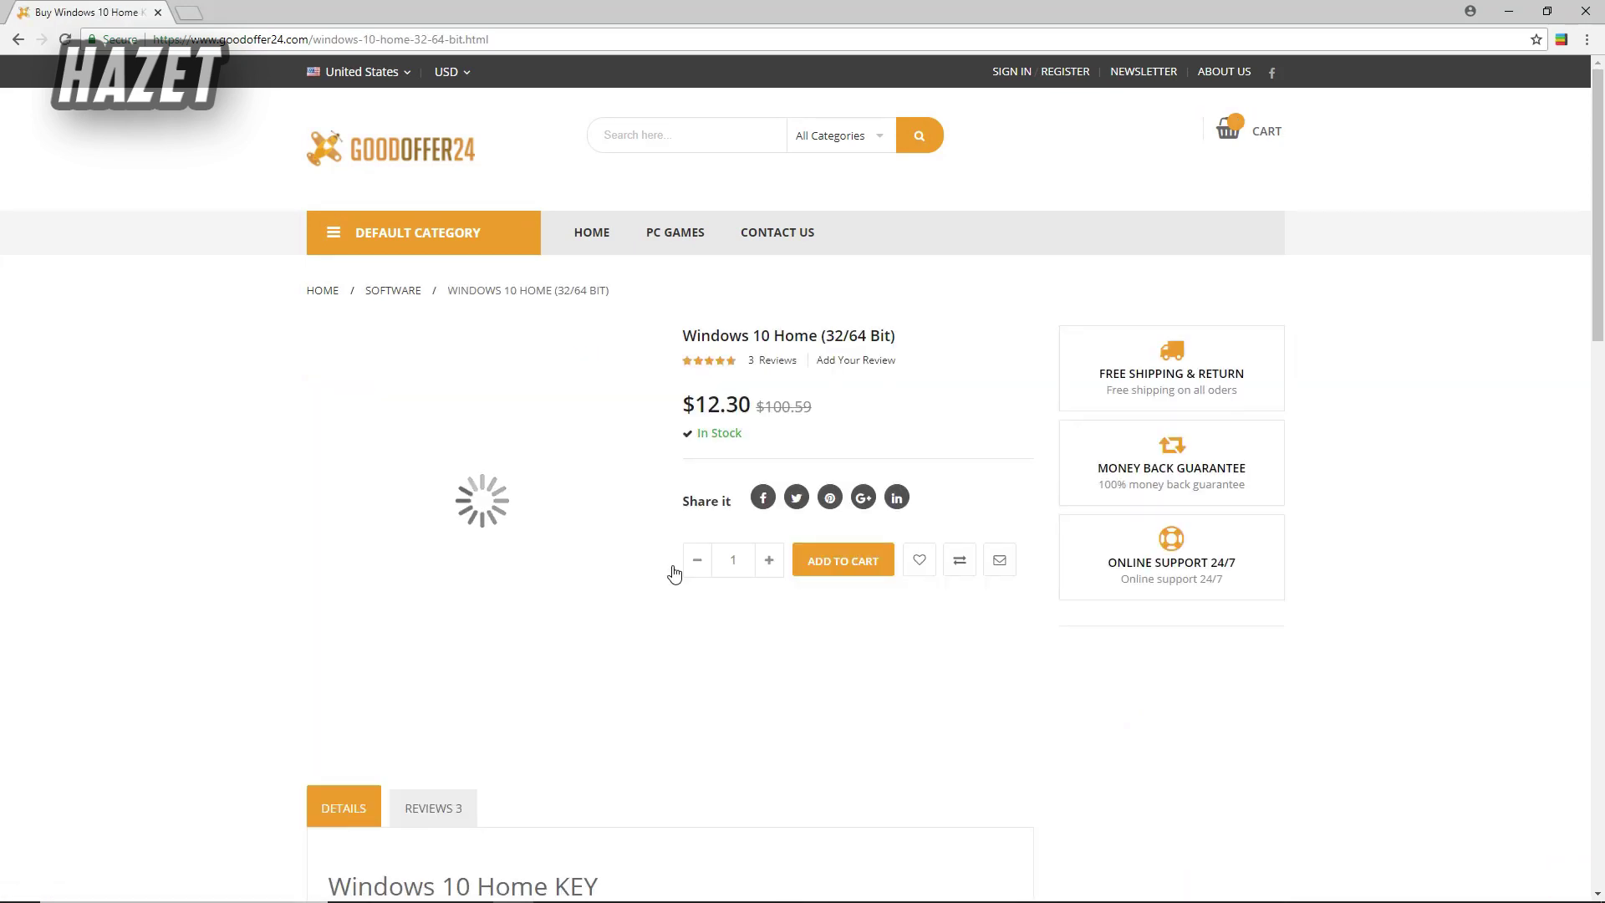
pyautogui.click(842, 561)
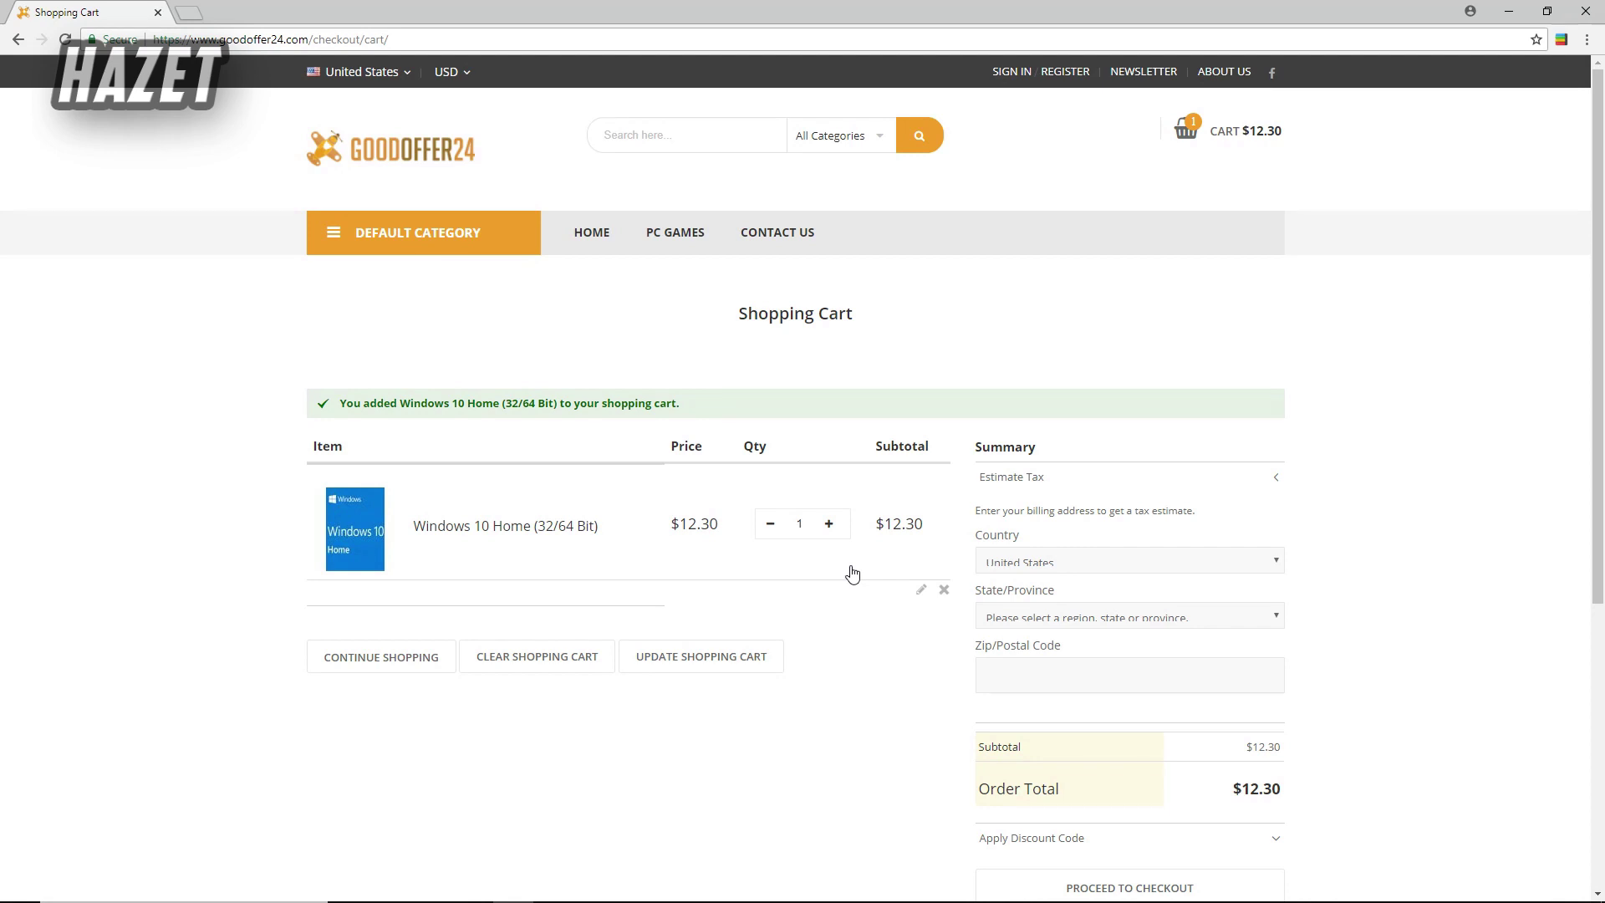
pyautogui.scroll(-3, 852, 573)
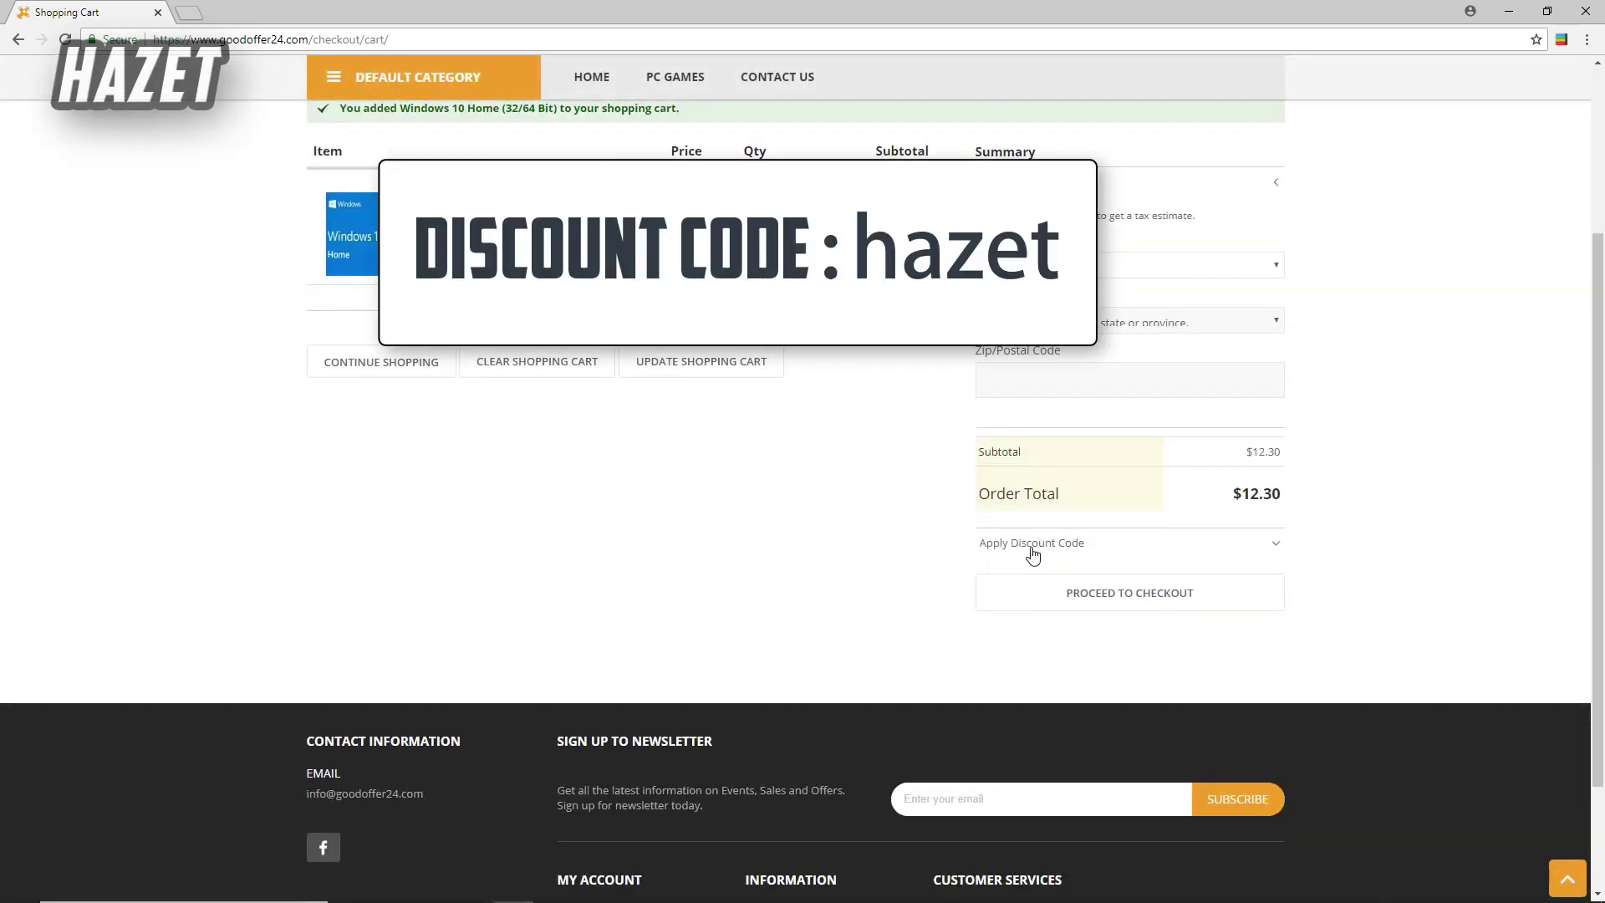
# - Apply coupon code 'hazet' for 15% off, bringing the total to $10.45
pyautogui.click(1033, 545)
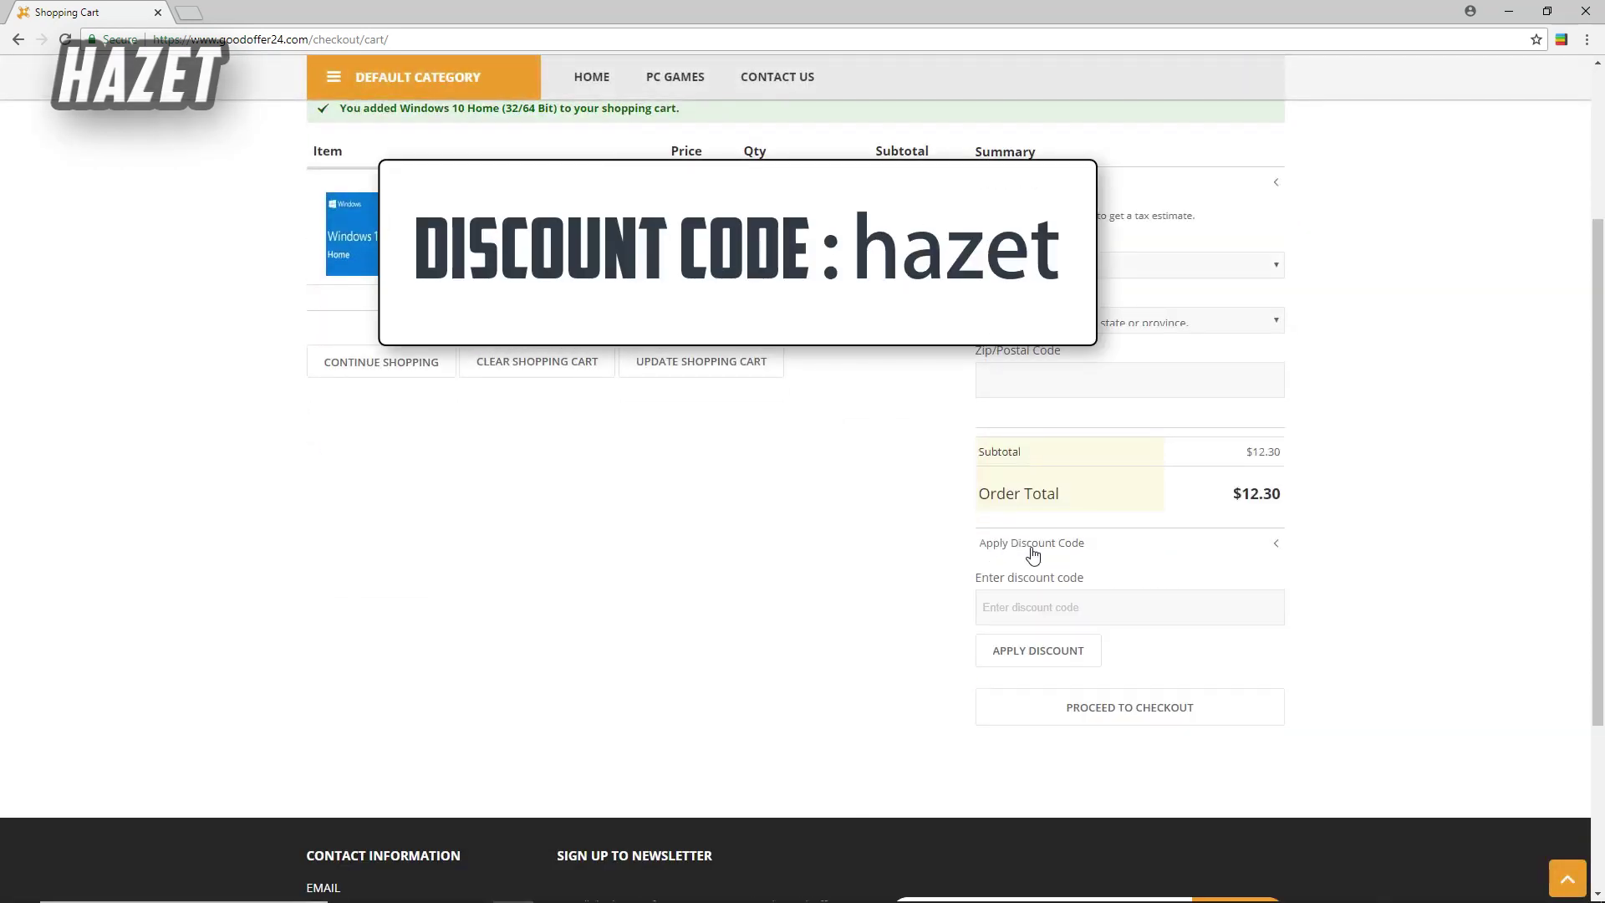
pyautogui.click(1037, 601)
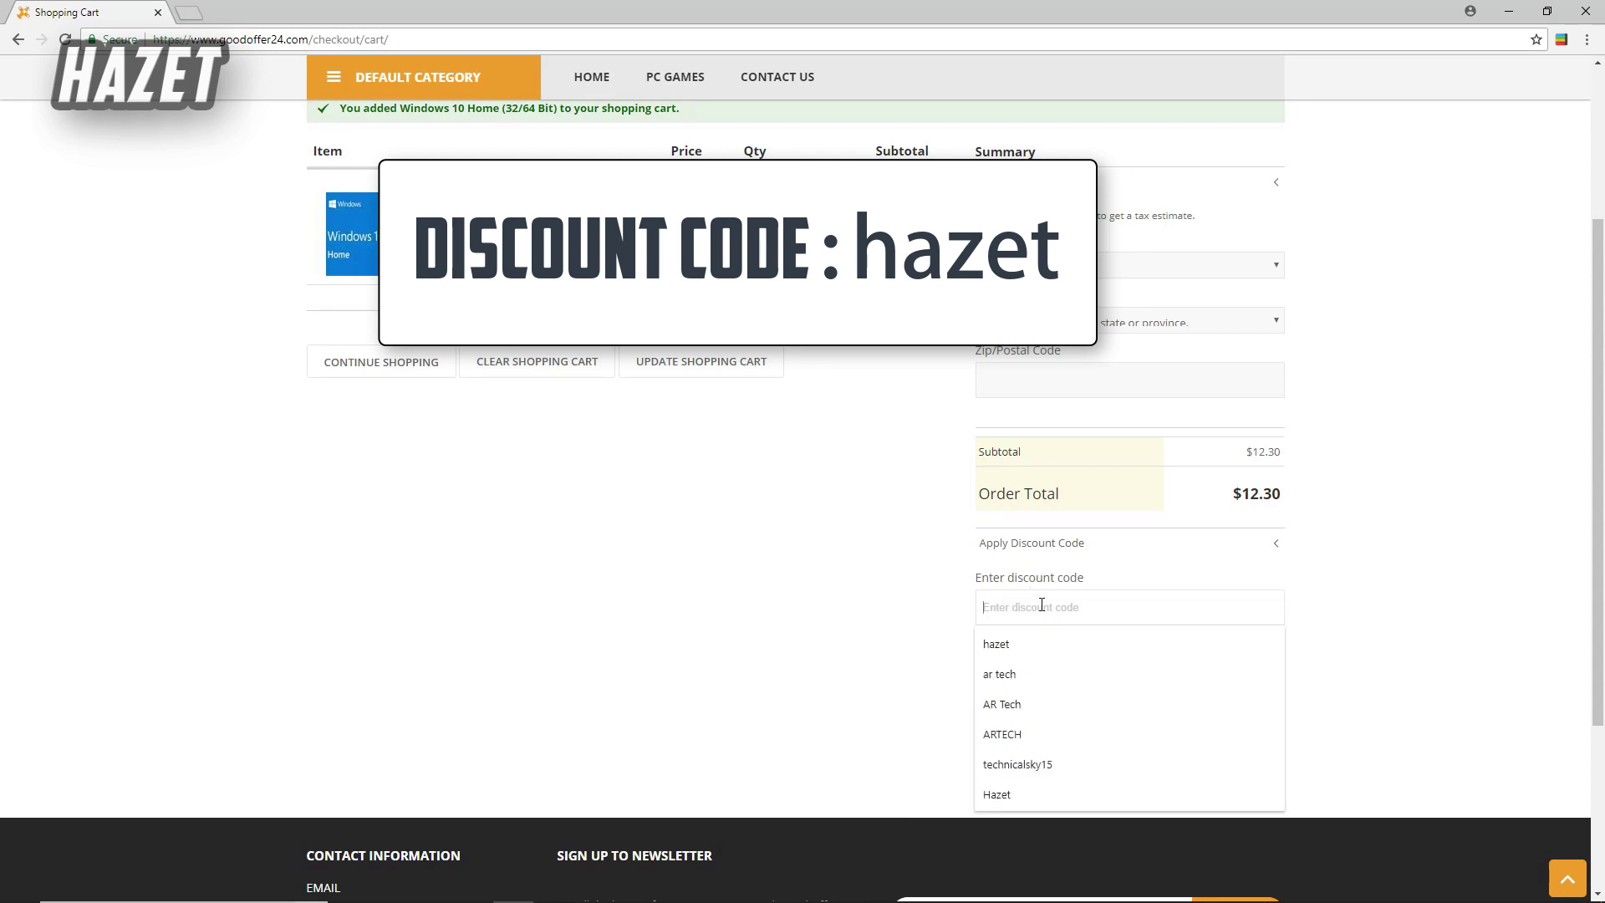
pyautogui.write('haze')
pyautogui.click(1032, 644)
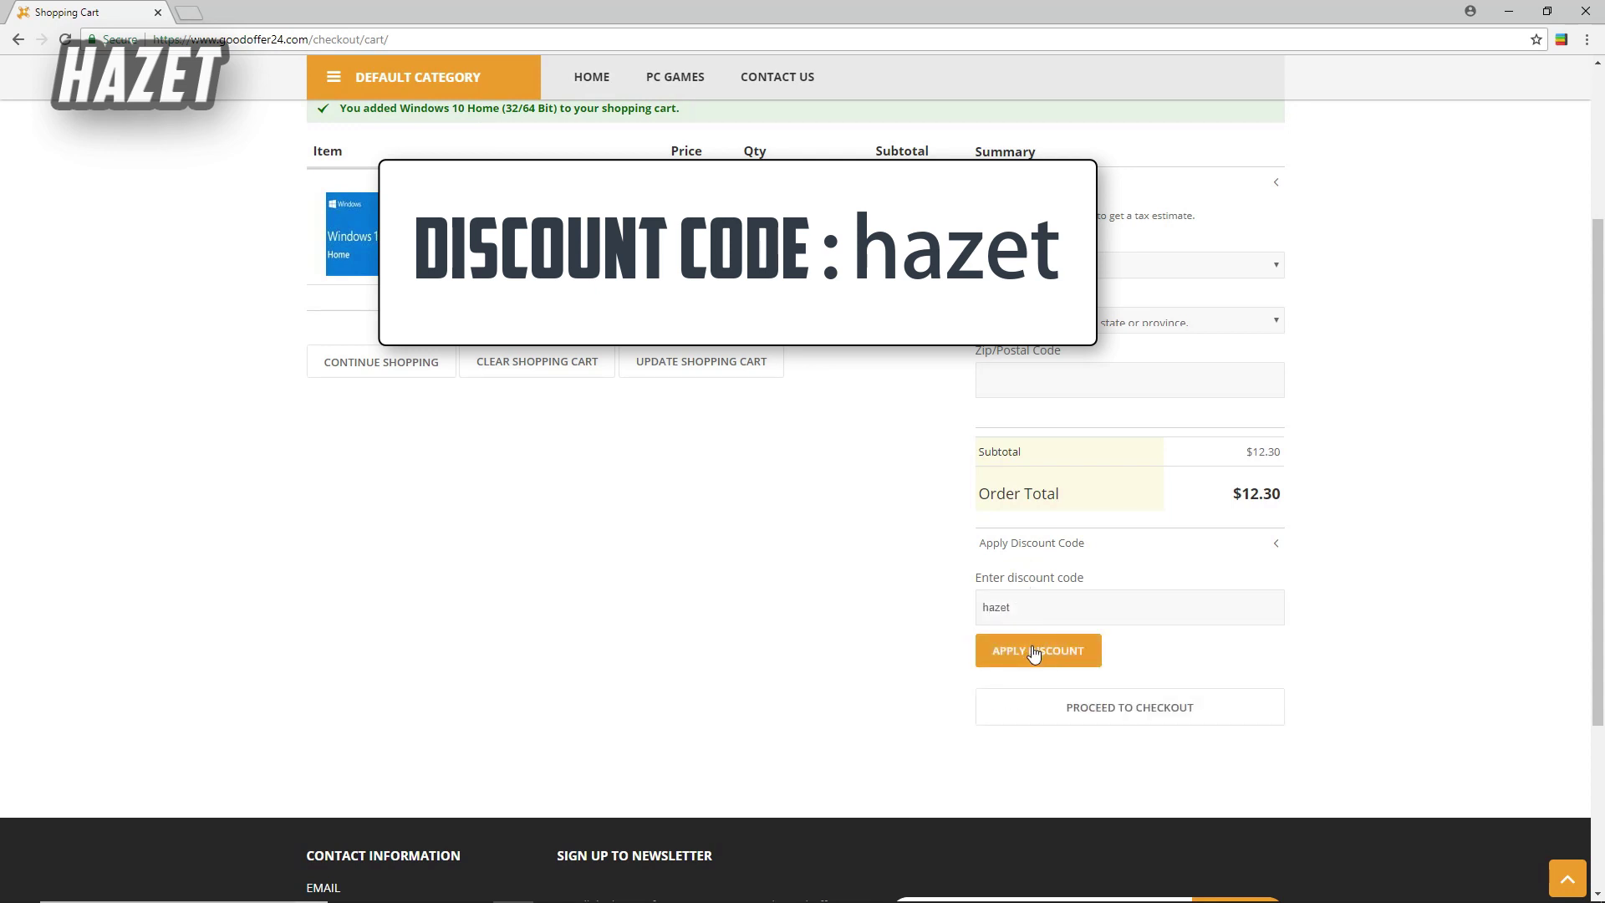
pyautogui.click(1033, 650)
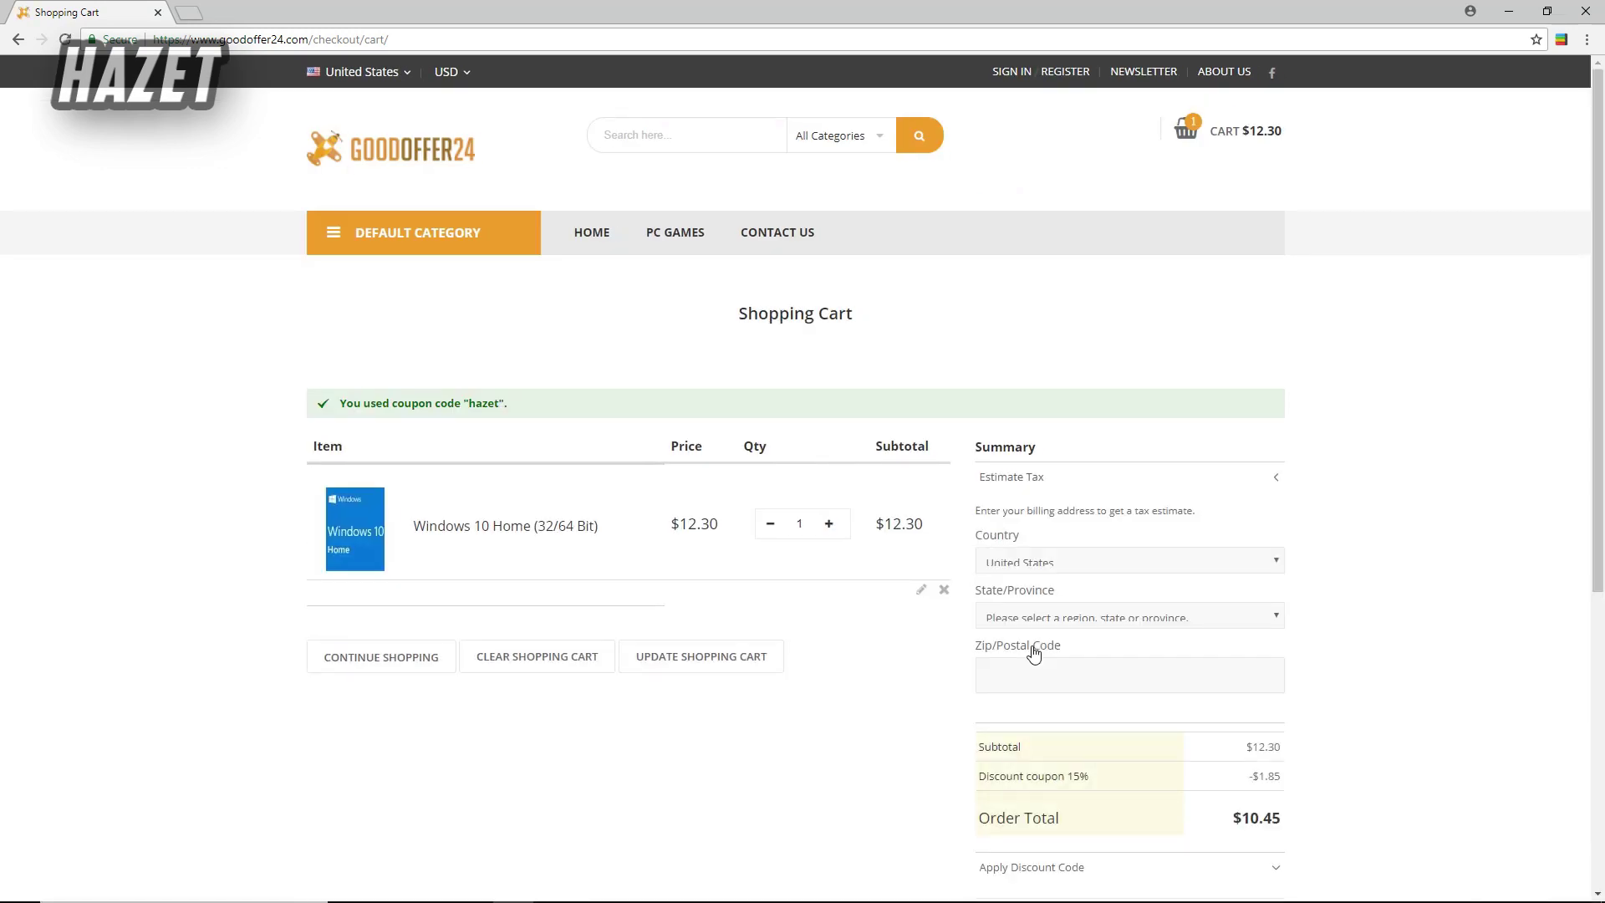
pyautogui.scroll(-4, 1034, 655)
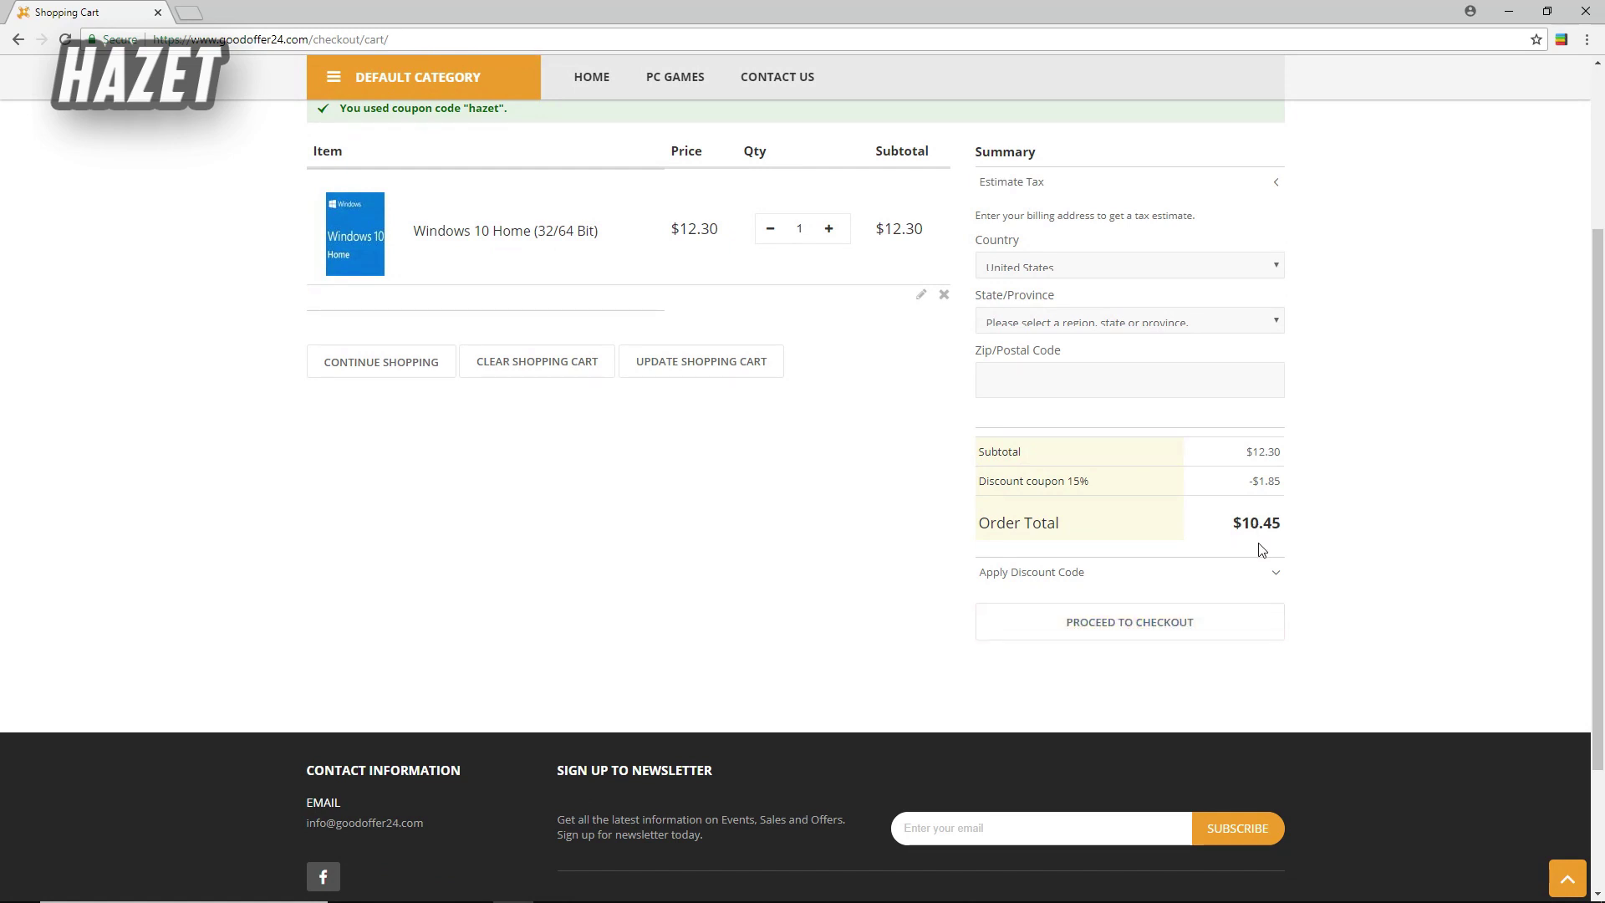
# - Check out with PayPal Express, autofilling the buyer's e-mail, and continue to PayPal
pyautogui.click(1113, 633)
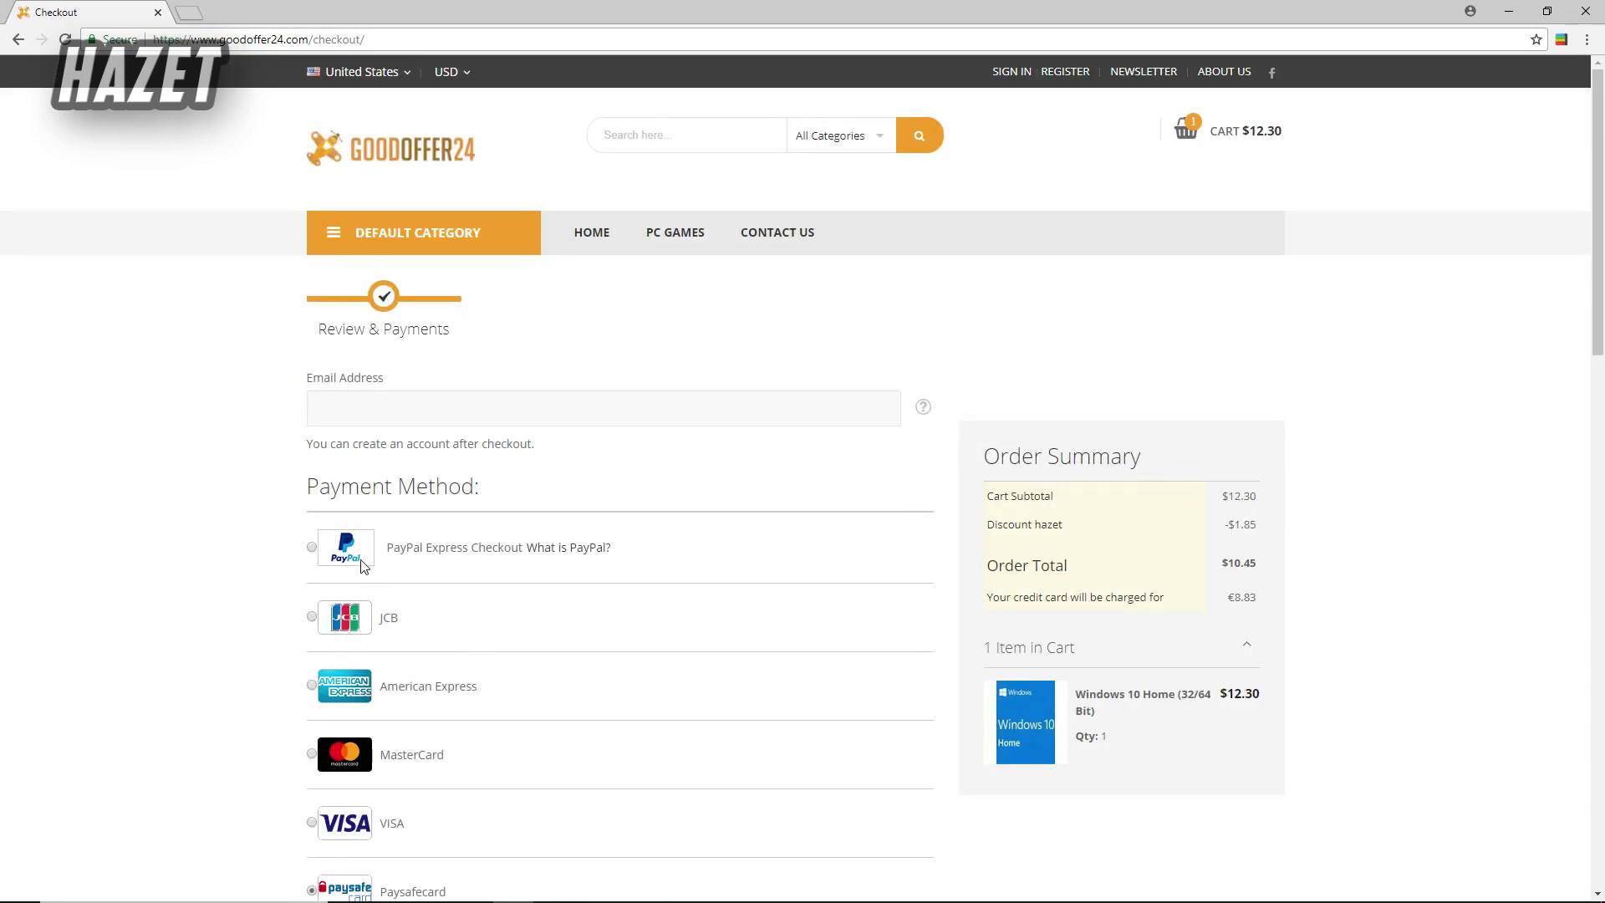
pyautogui.click(313, 549)
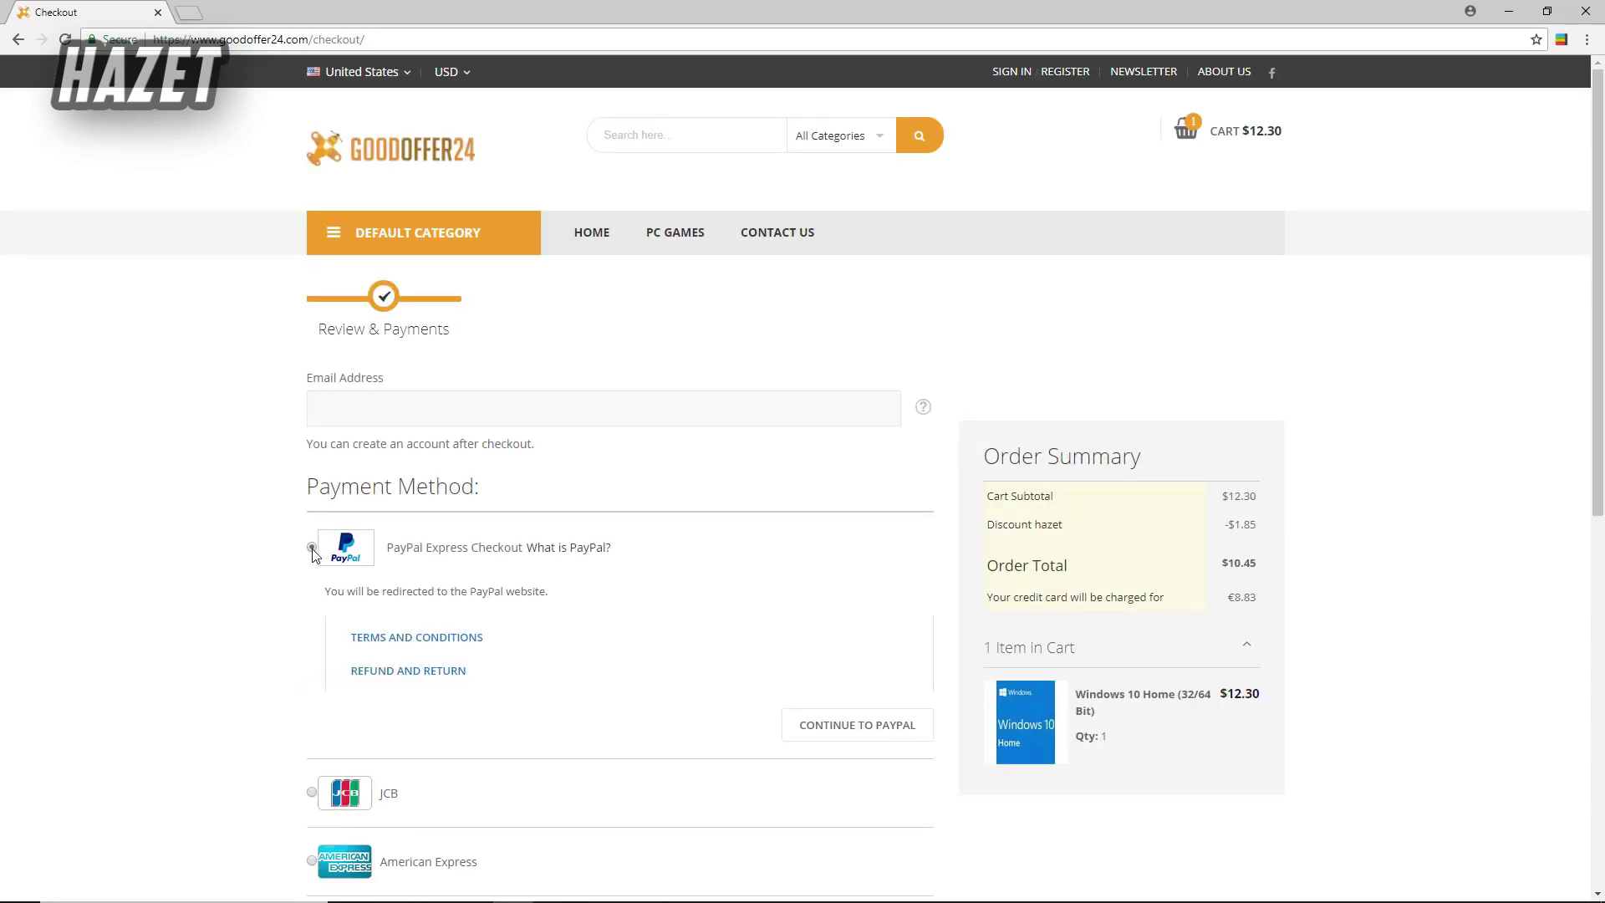
pyautogui.click(378, 418)
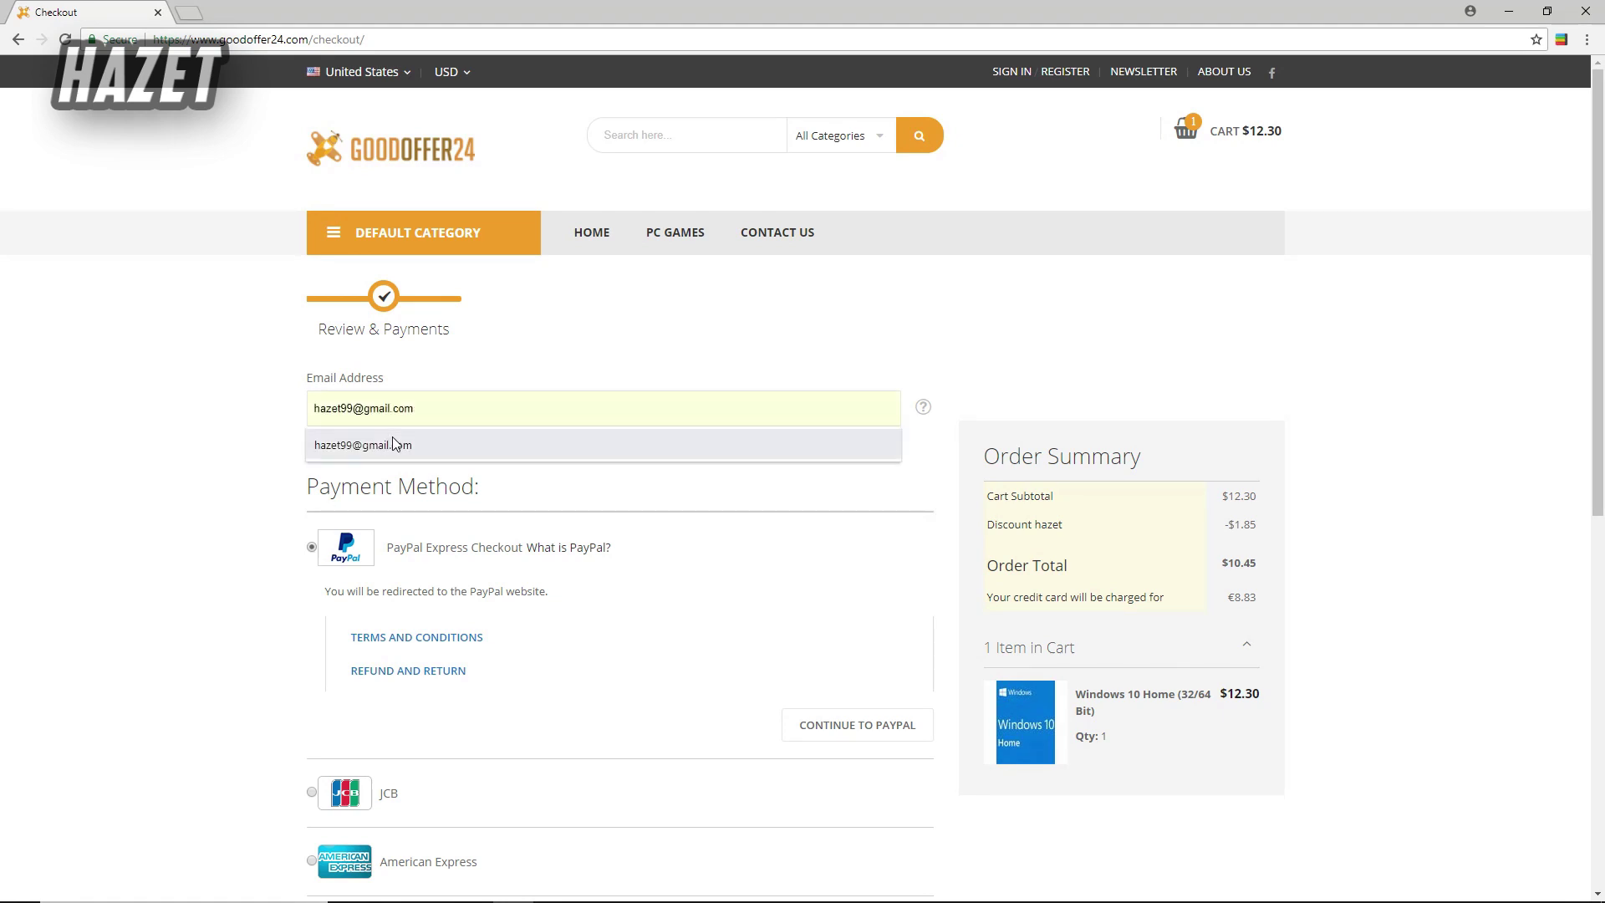
pyautogui.click(394, 441)
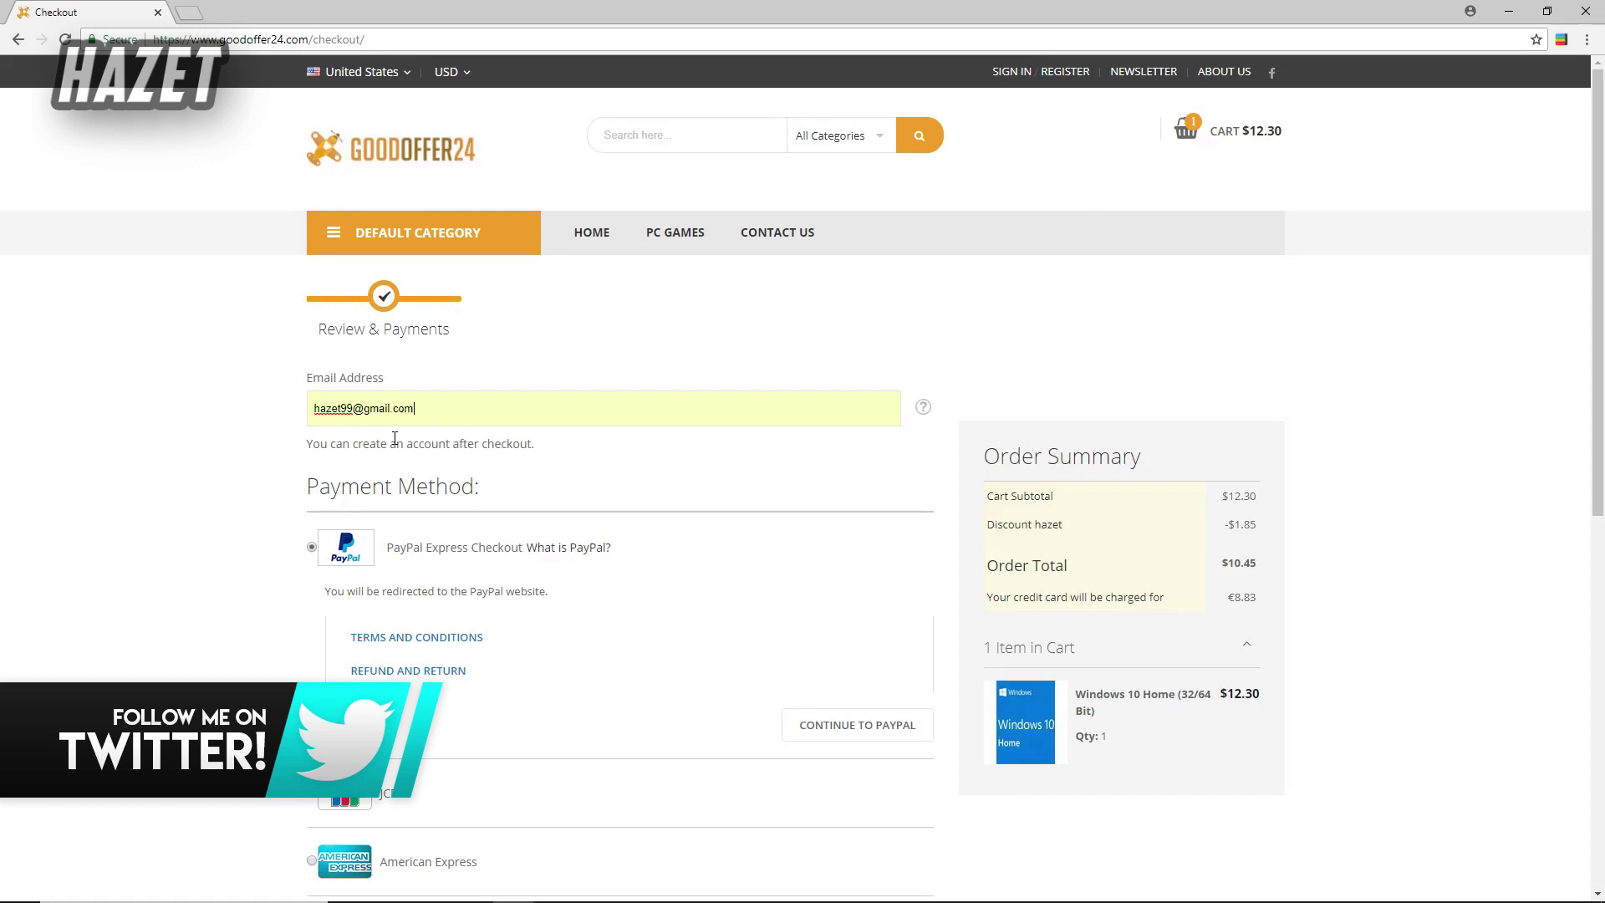
pyautogui.click(828, 727)
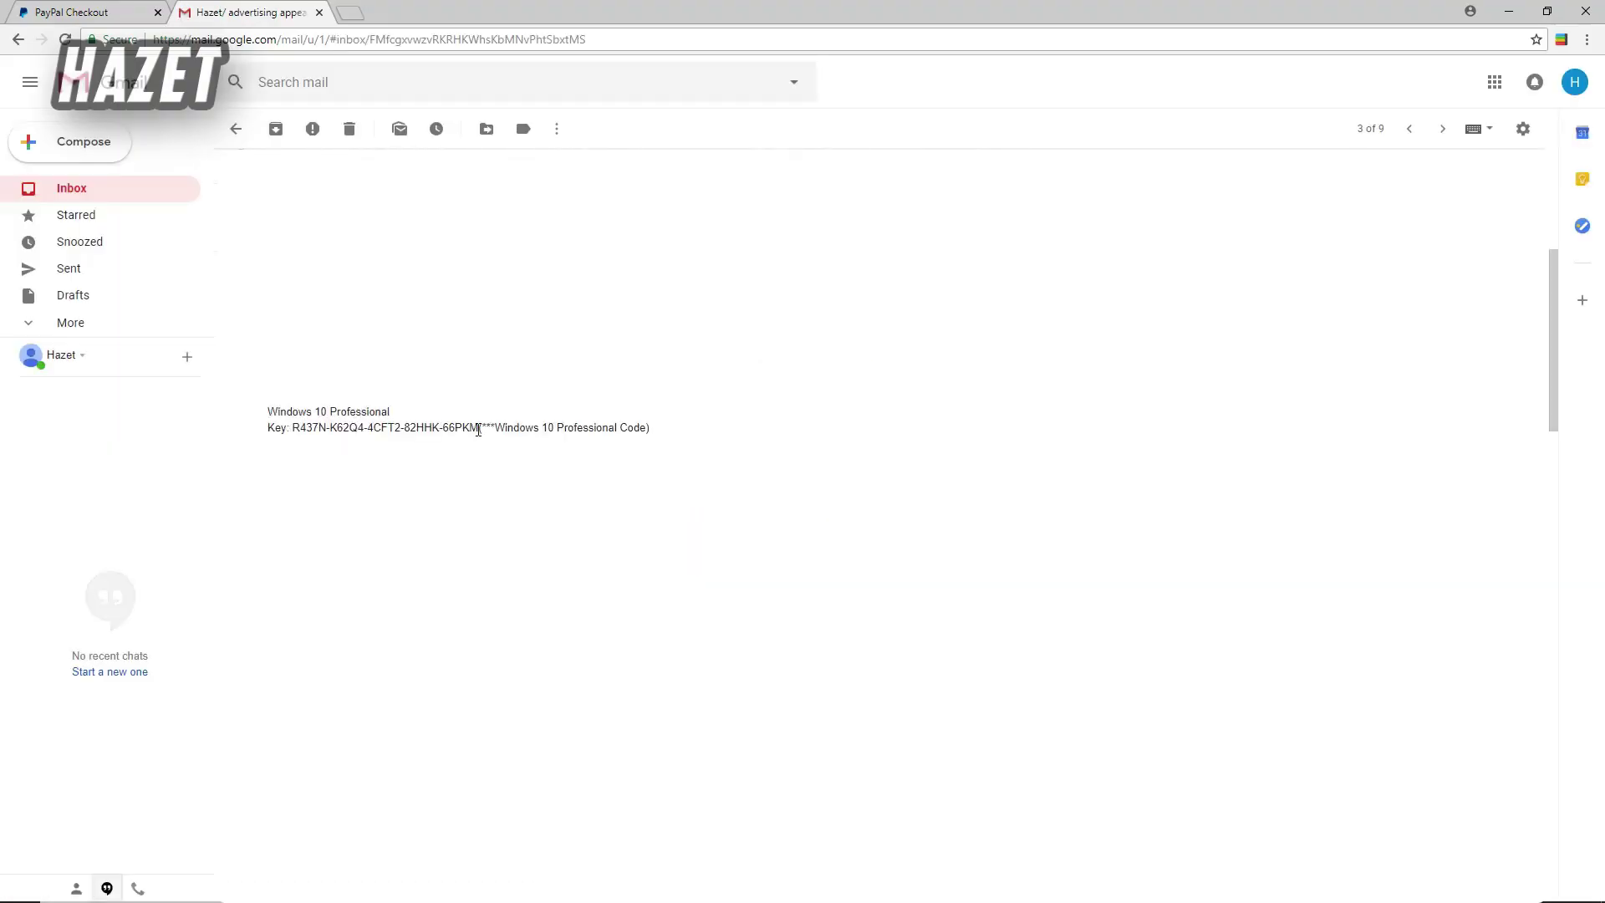
# - Copy the Windows 10 Professional product key from the order e-mail in Gmail
pyautogui.moveTo(479, 429); pyautogui.dragTo(295, 427)
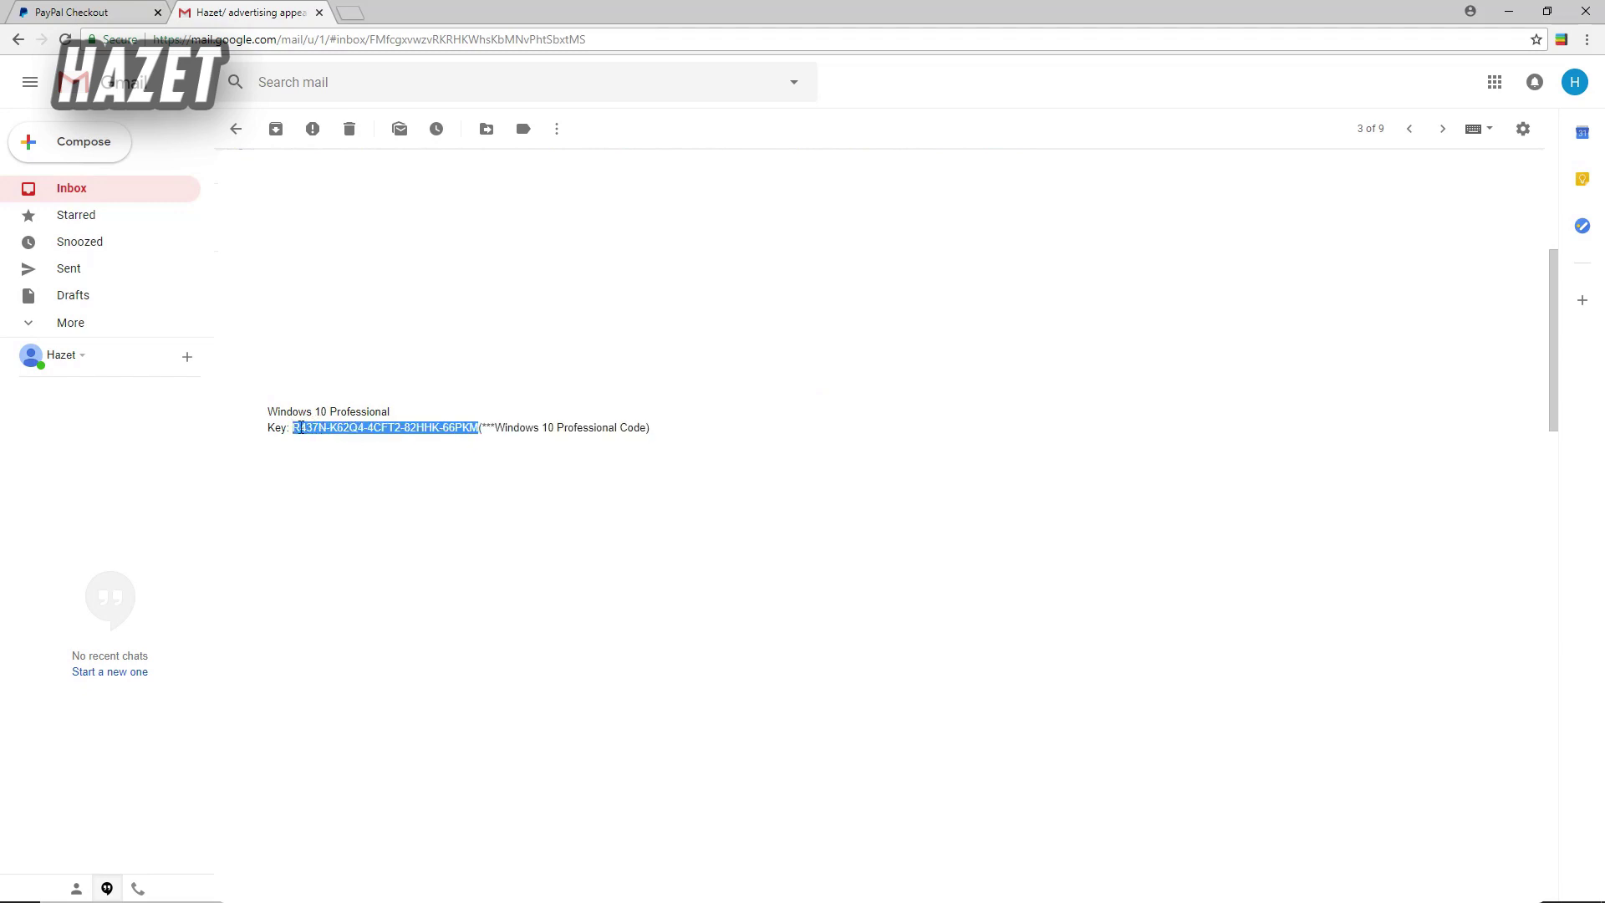
pyautogui.rightClick(326, 429)
pyautogui.click(338, 438)
pyautogui.click(347, 446)
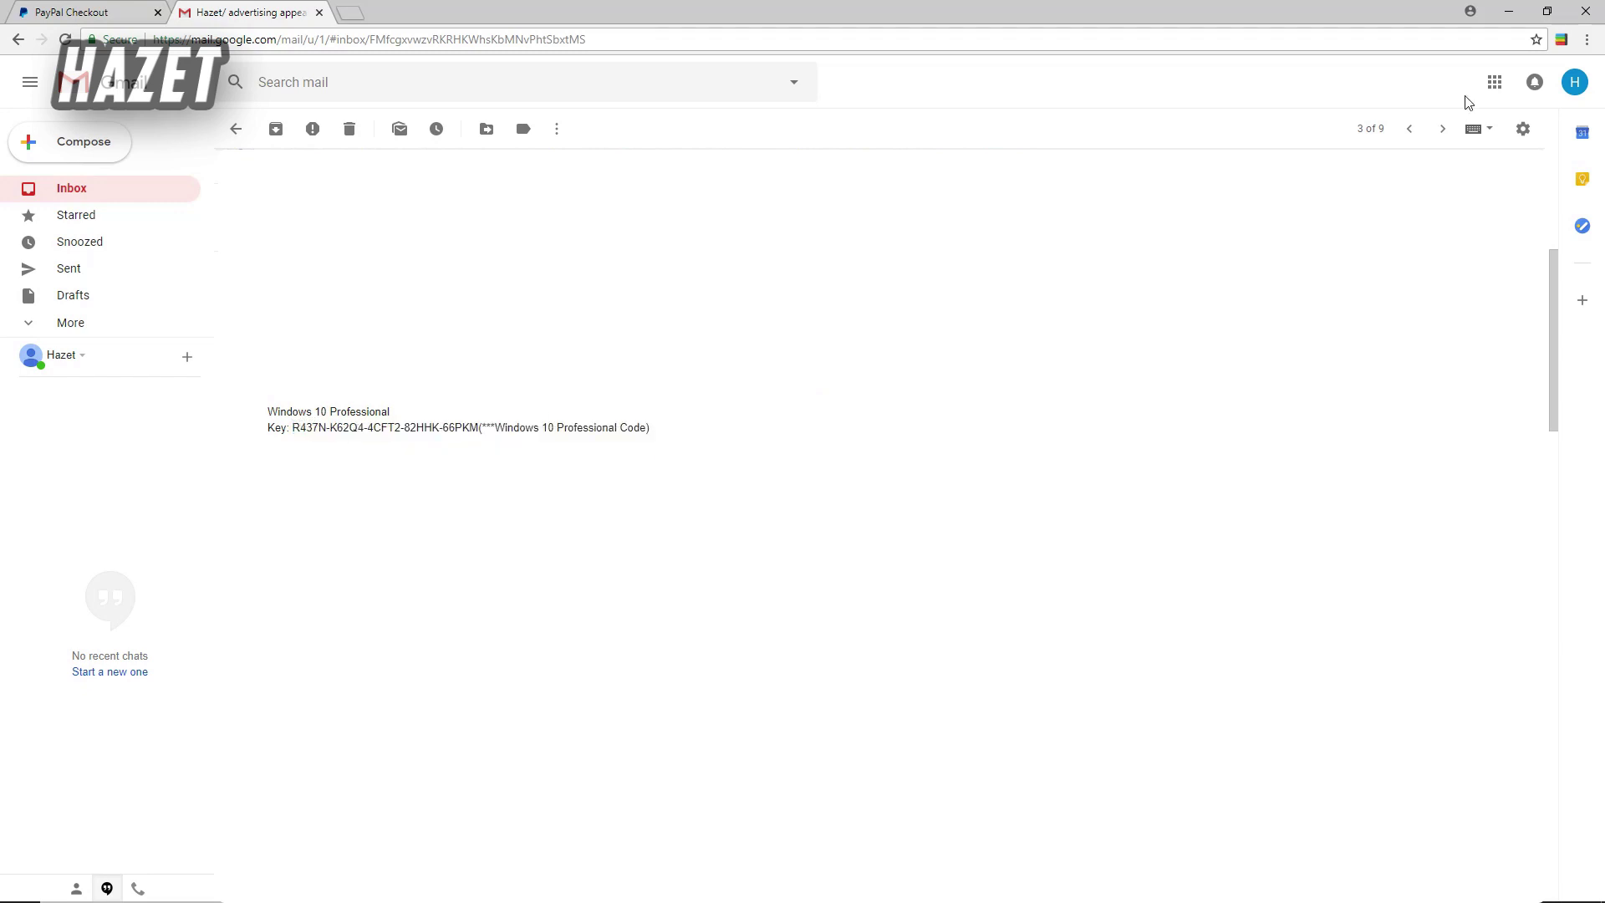
# - Minimize the browser and open Windows Activation settings by searching 'activation'
pyautogui.click(1509, 11)
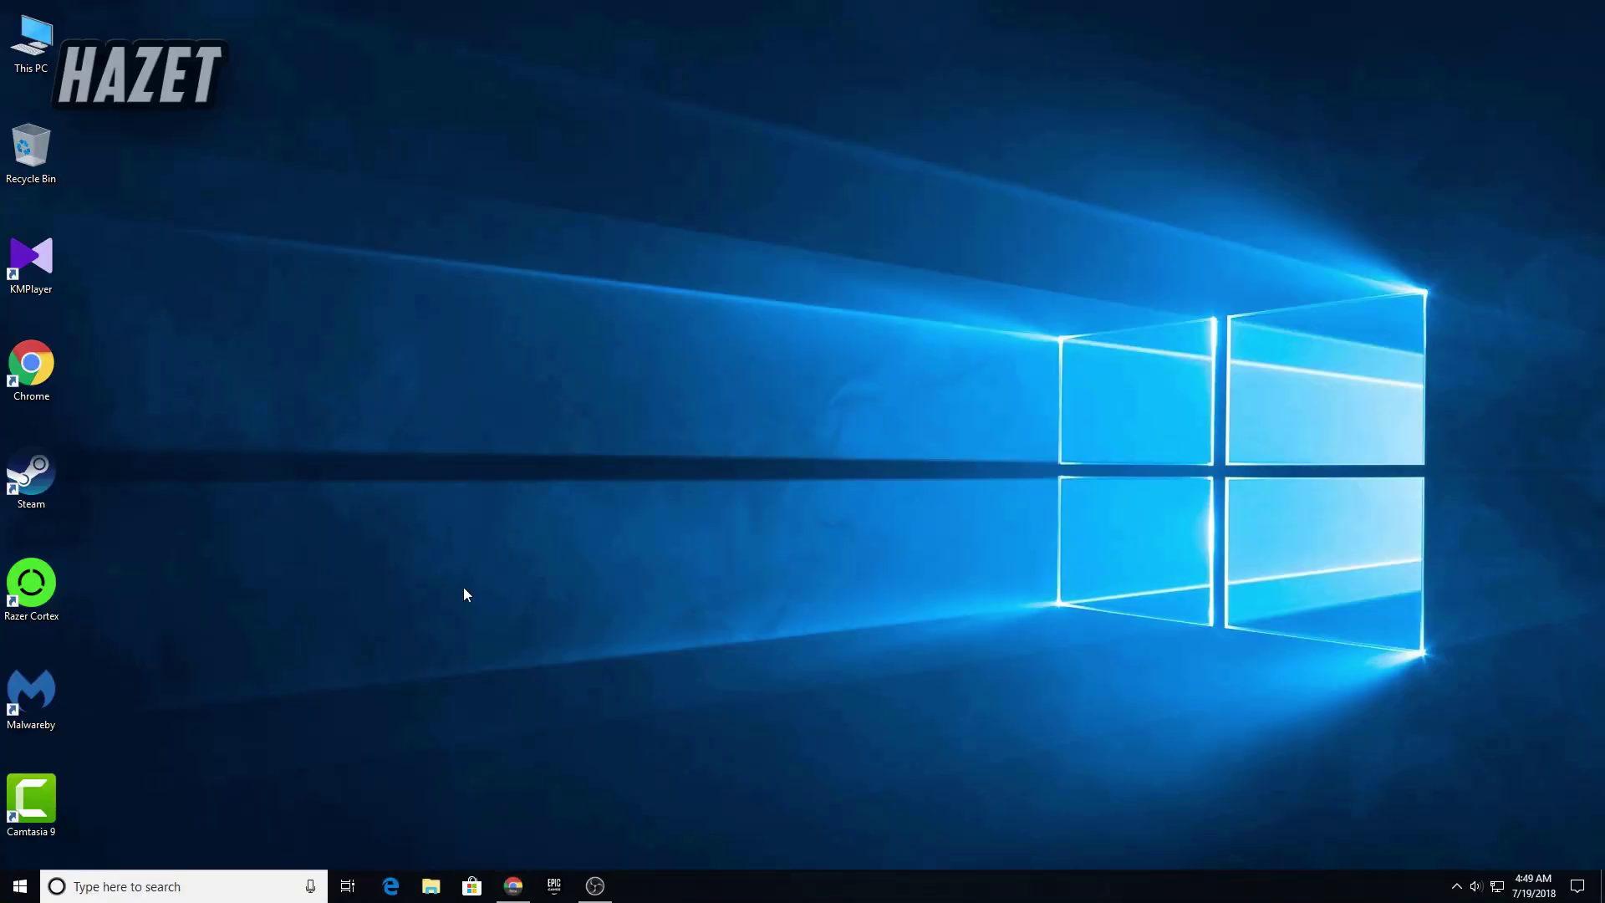
pyautogui.click(148, 888)
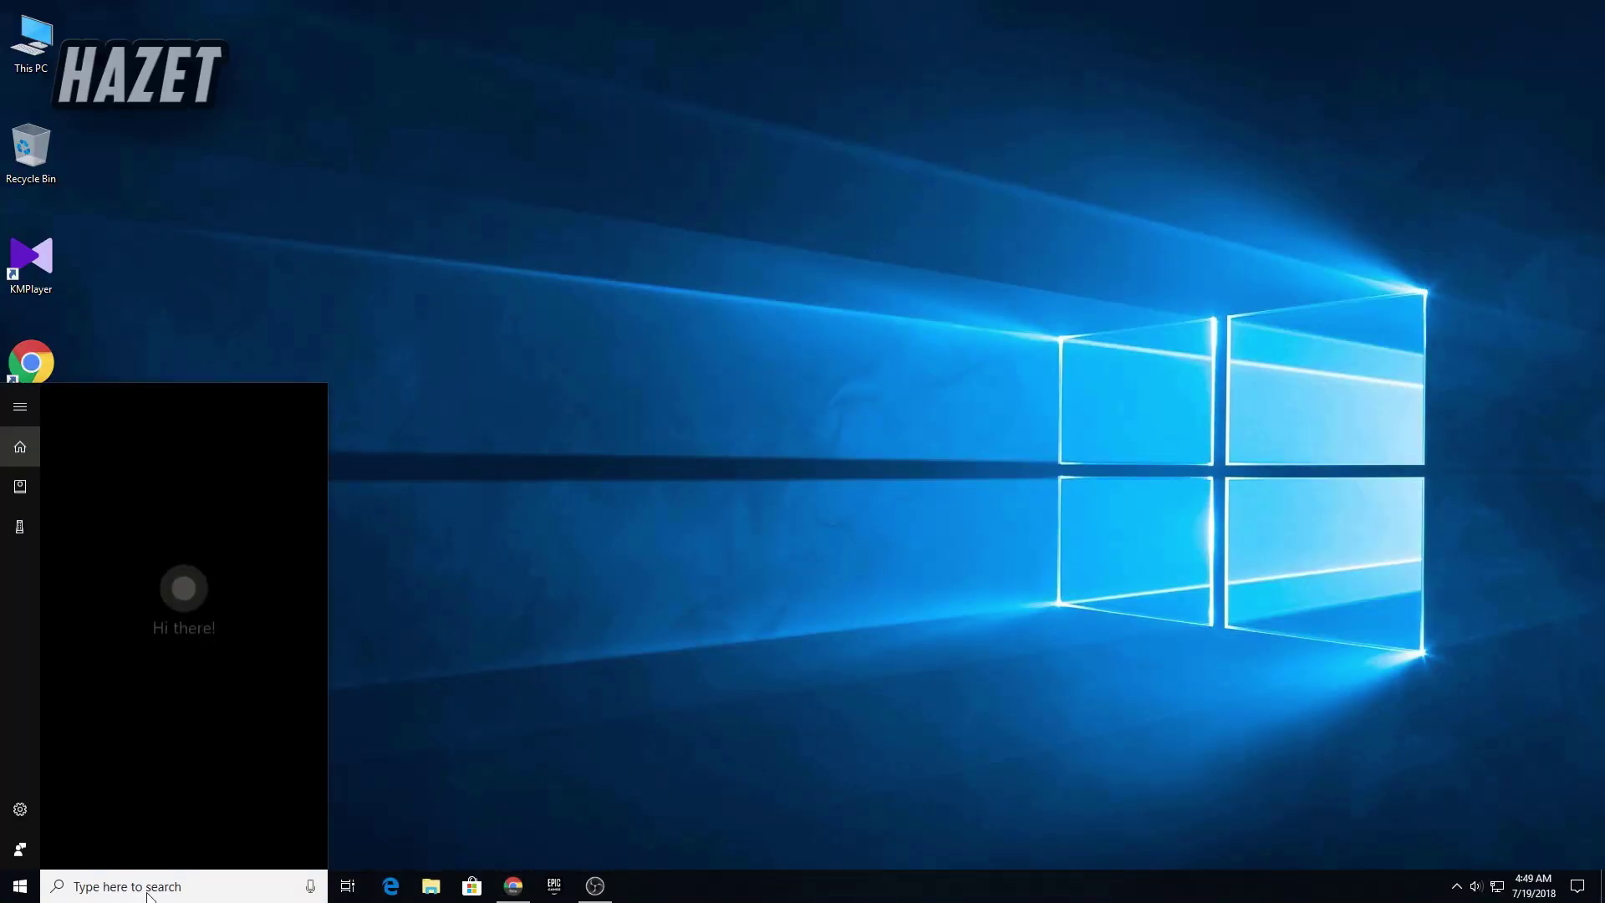
pyautogui.write('activat')
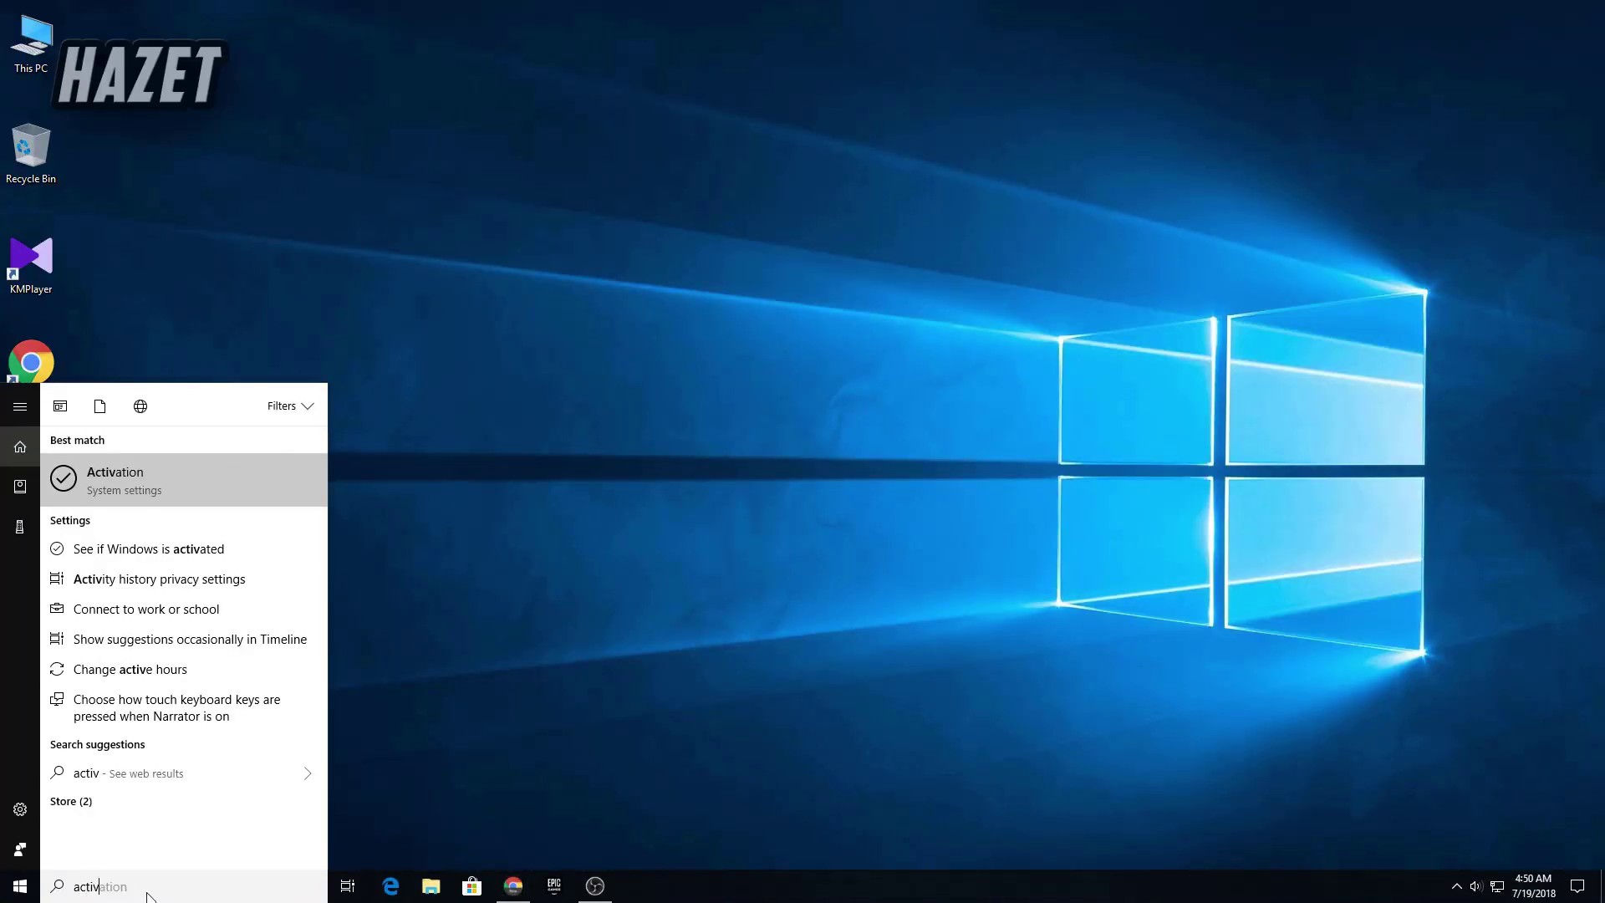
pyautogui.write('ion')
pyautogui.press('Return')
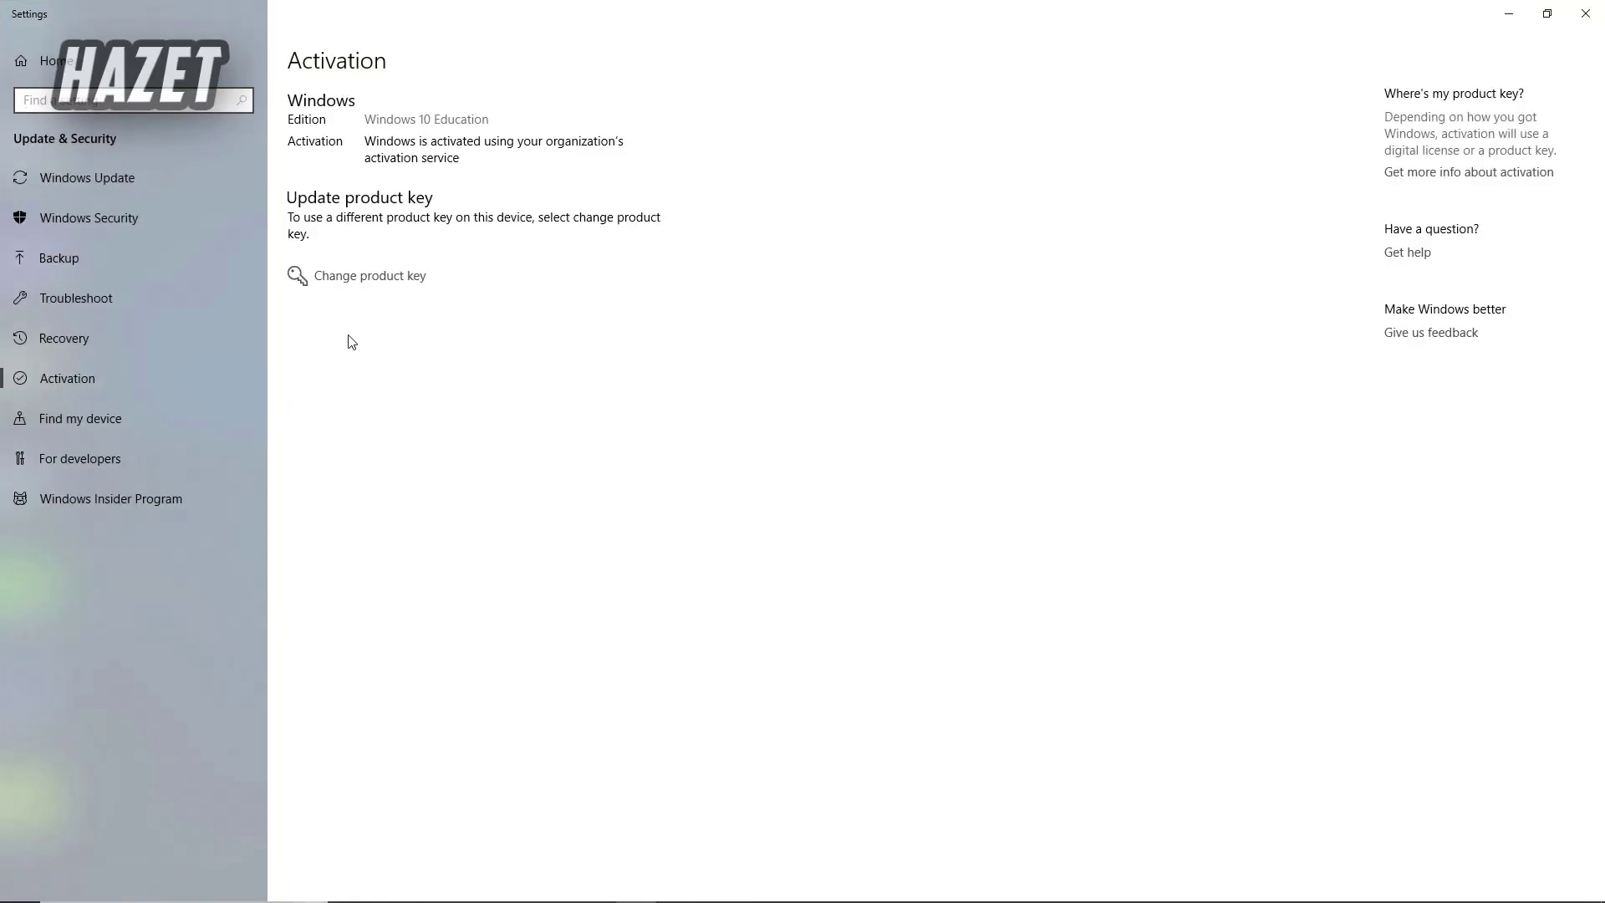
# - Paste the copied product key as the new key and activate Windows
pyautogui.click(359, 285)
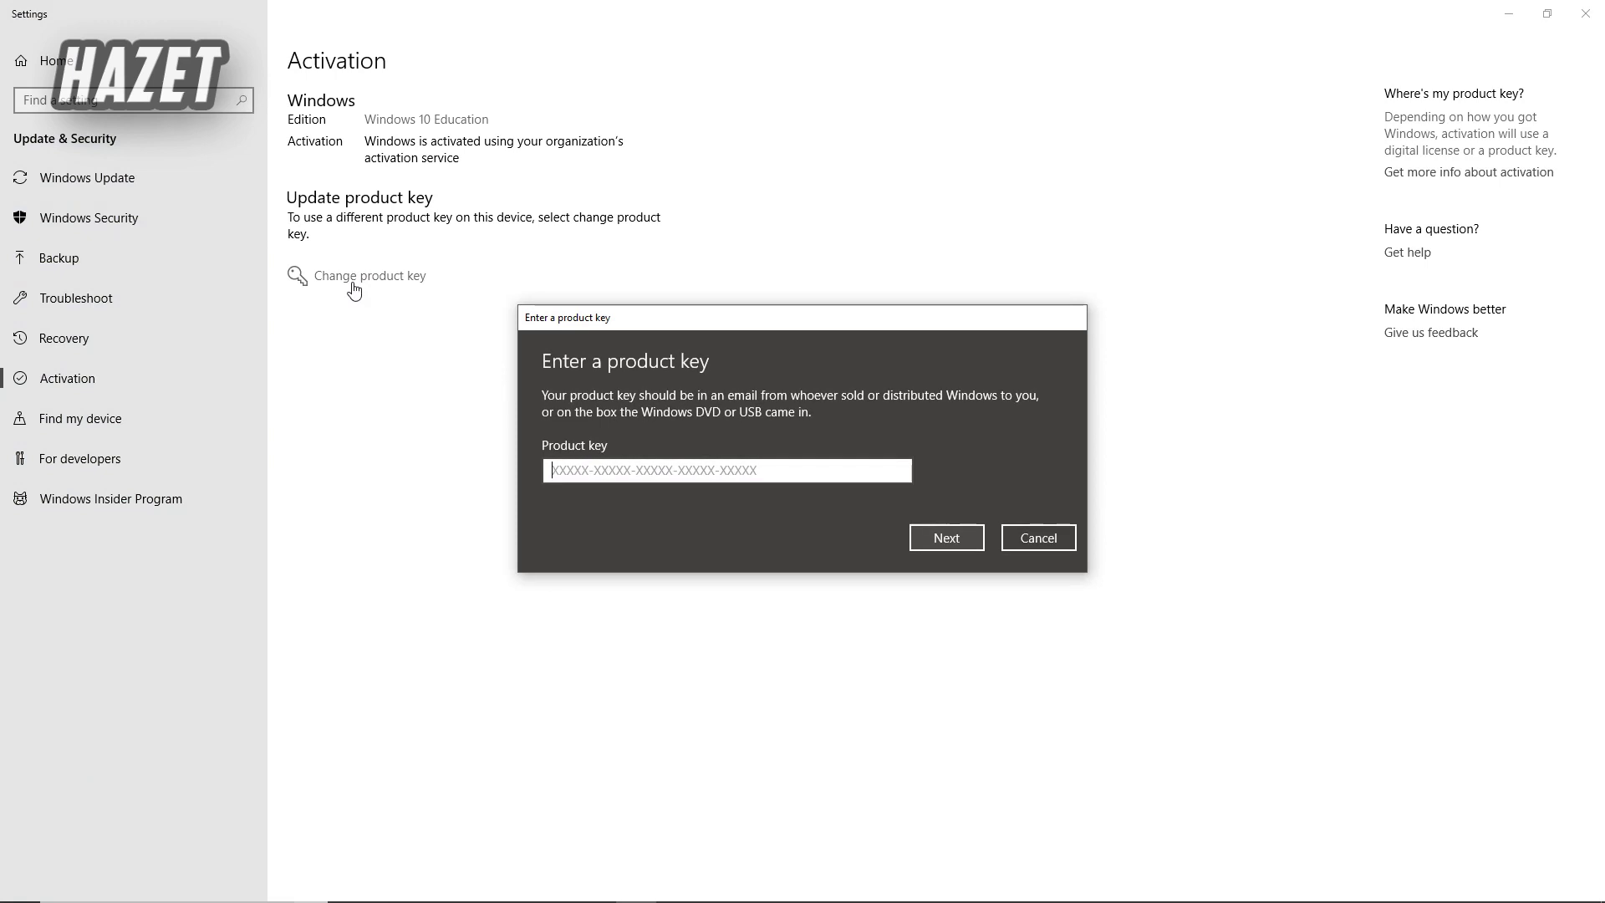
pyautogui.rightClick(583, 464)
pyautogui.click(587, 439)
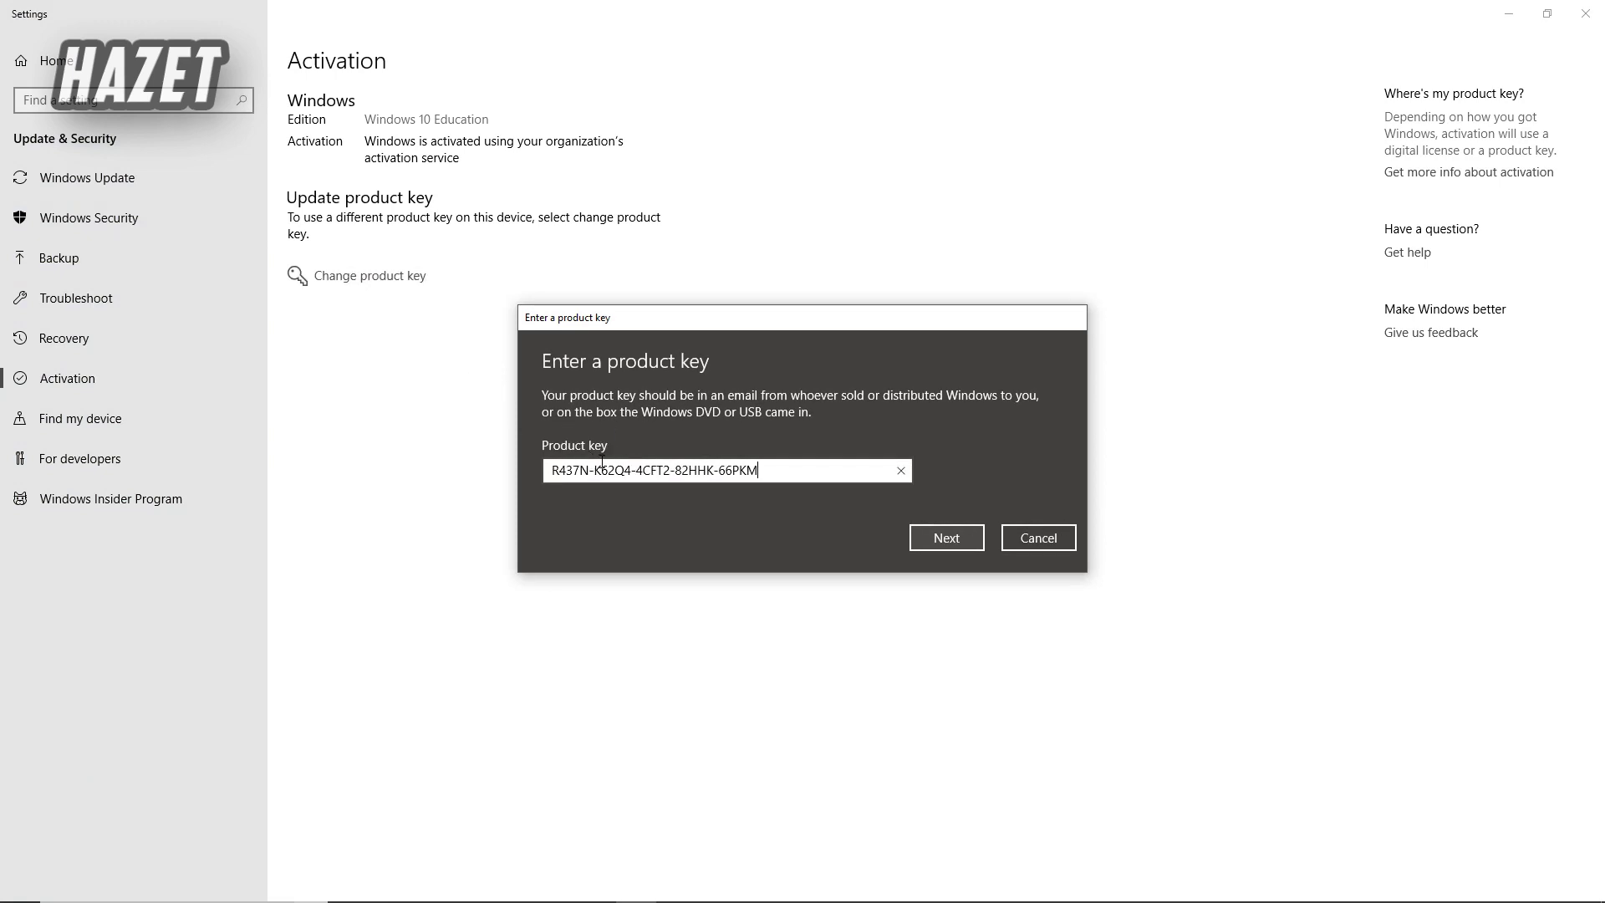
pyautogui.click(944, 536)
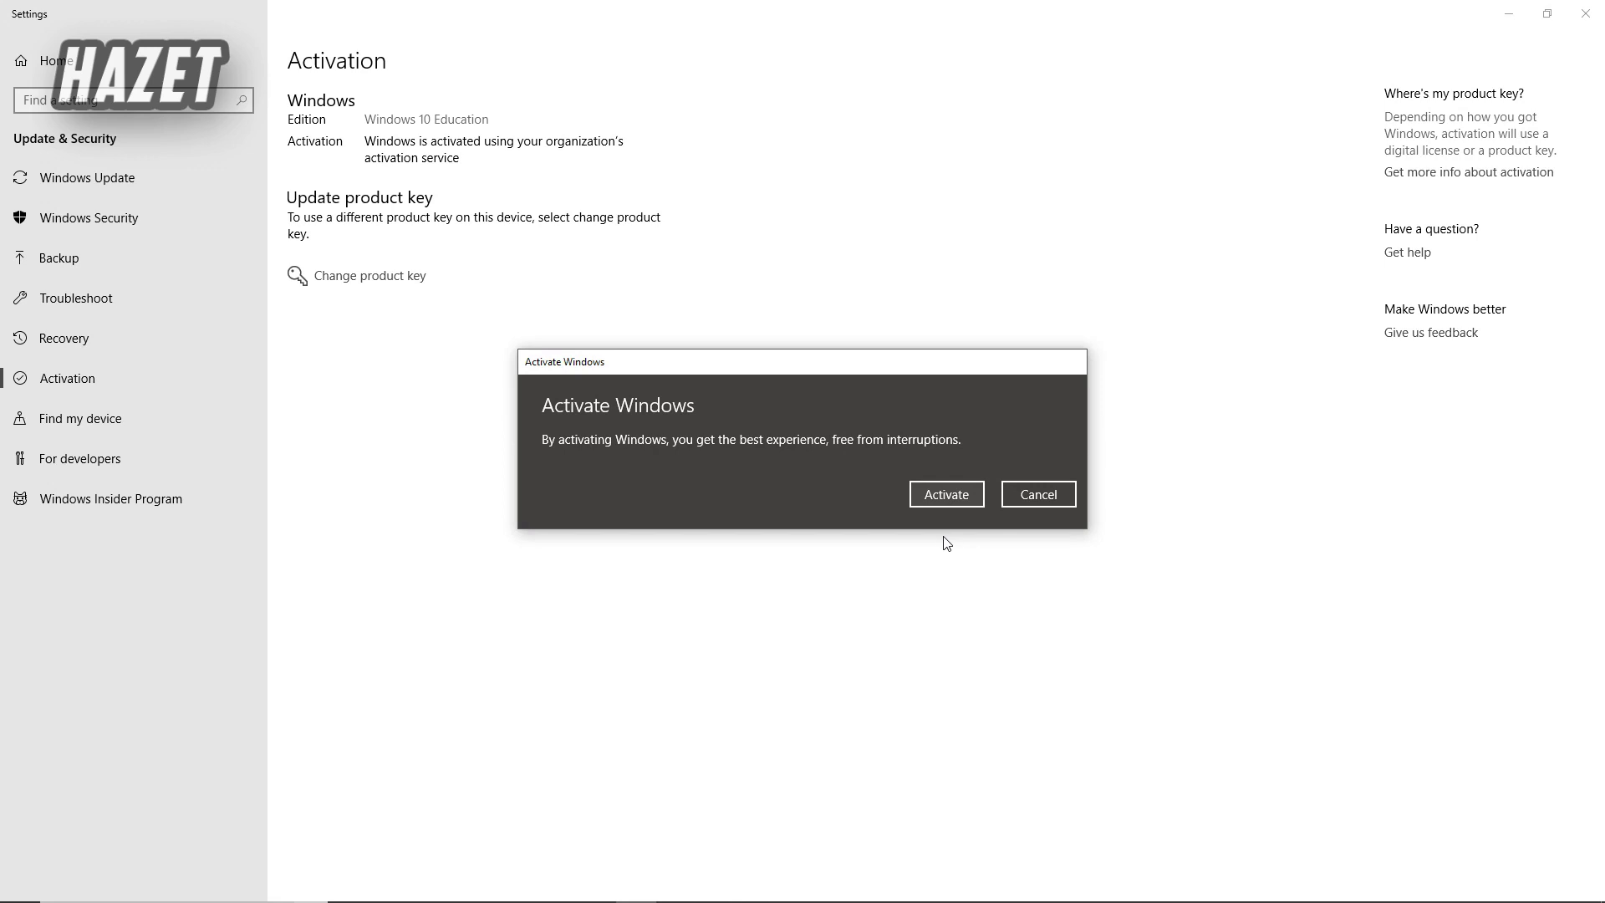
pyautogui.click(938, 495)
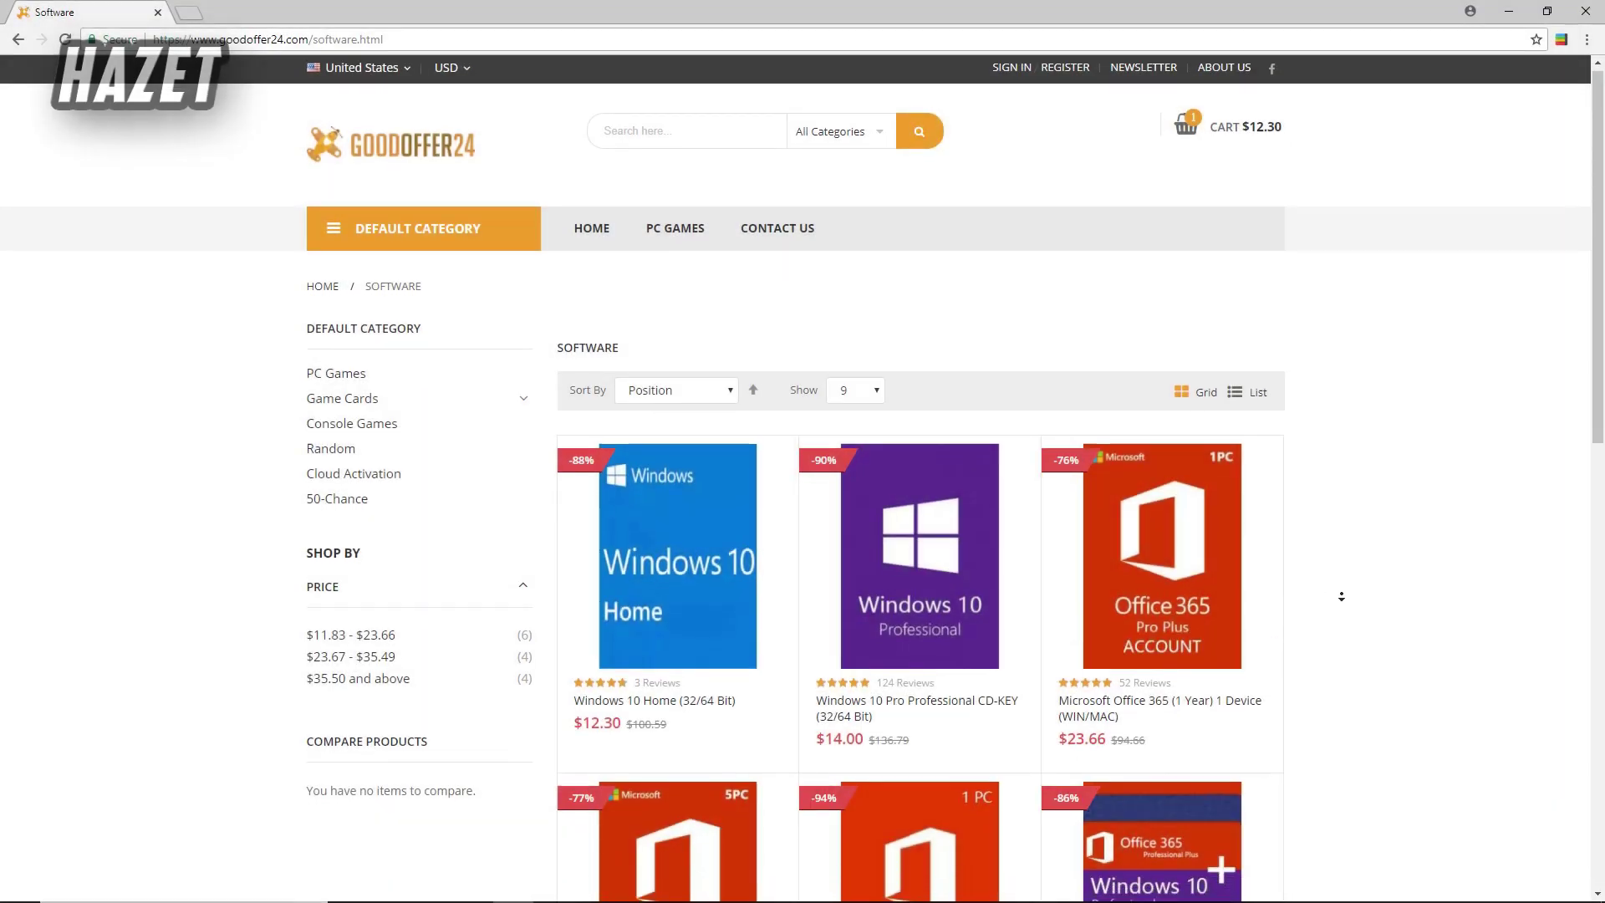
# - Scroll the Software listing and move to its second page
pyautogui.scroll(-5, 1340, 568)
pyautogui.scroll(-4, 1346, 623)
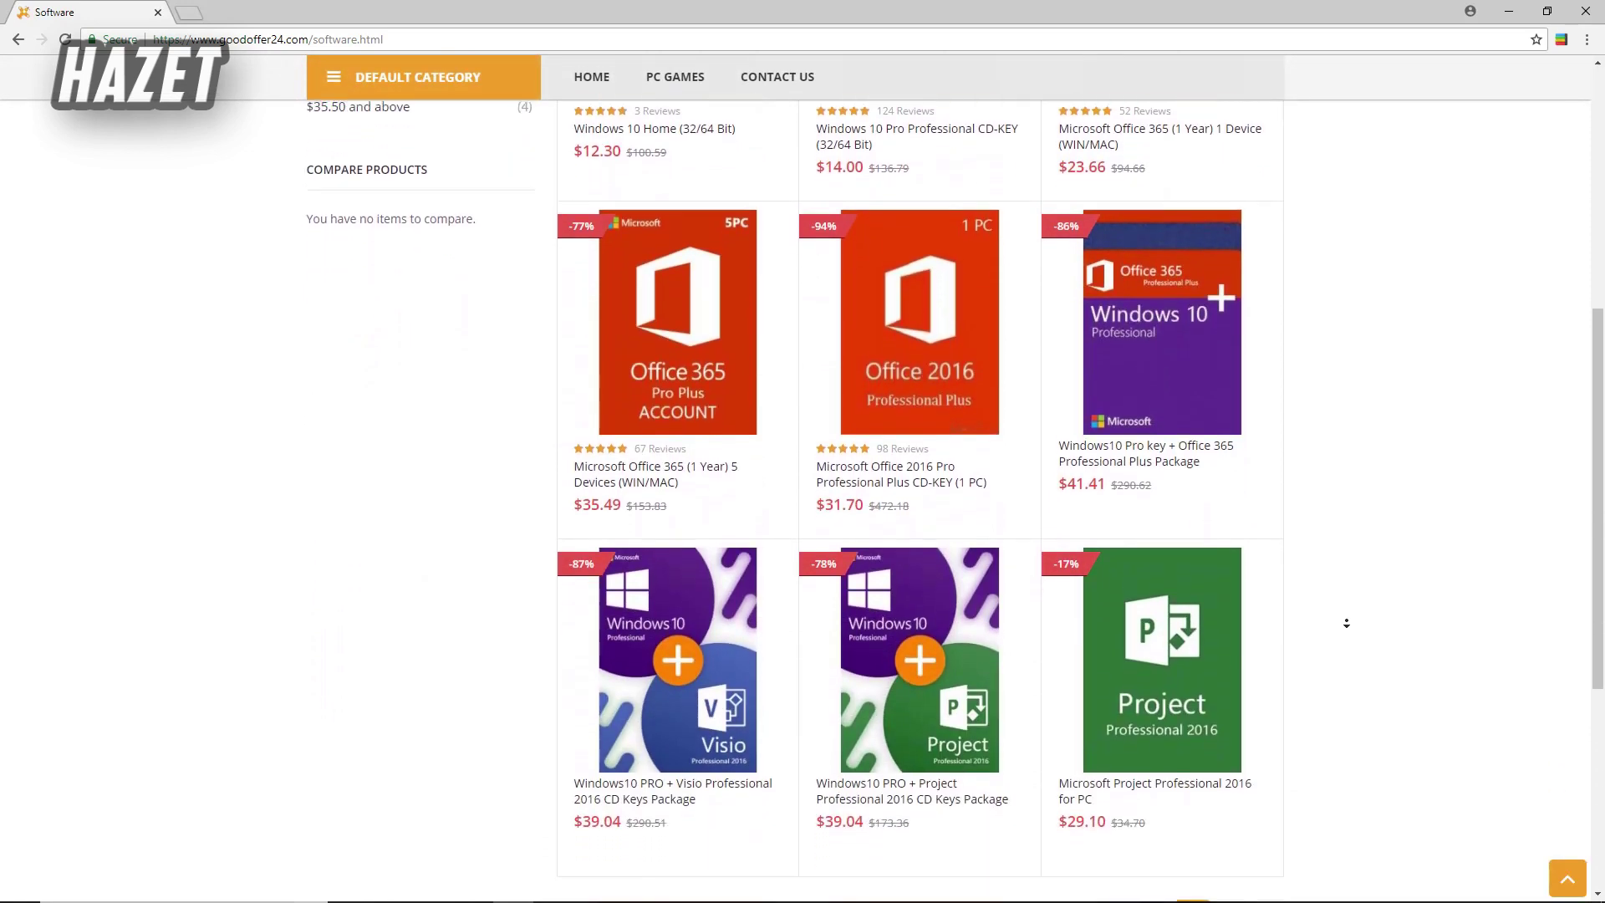
pyautogui.click(1231, 737)
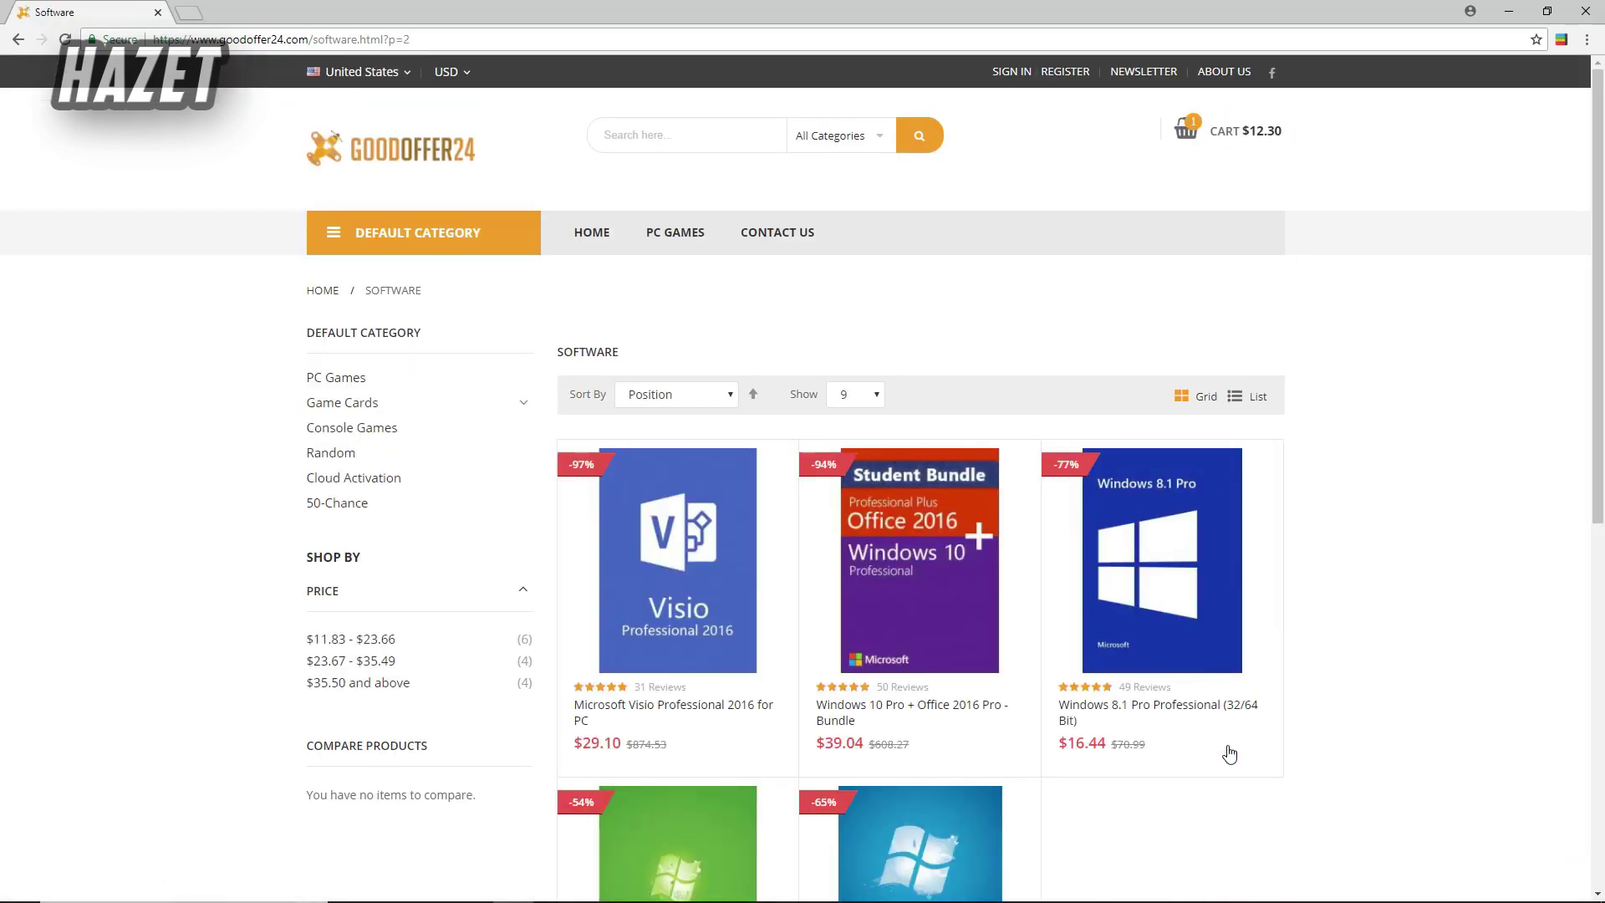
# - Browse the PC Games category through page 6, then close the browser
pyautogui.click(340, 383)
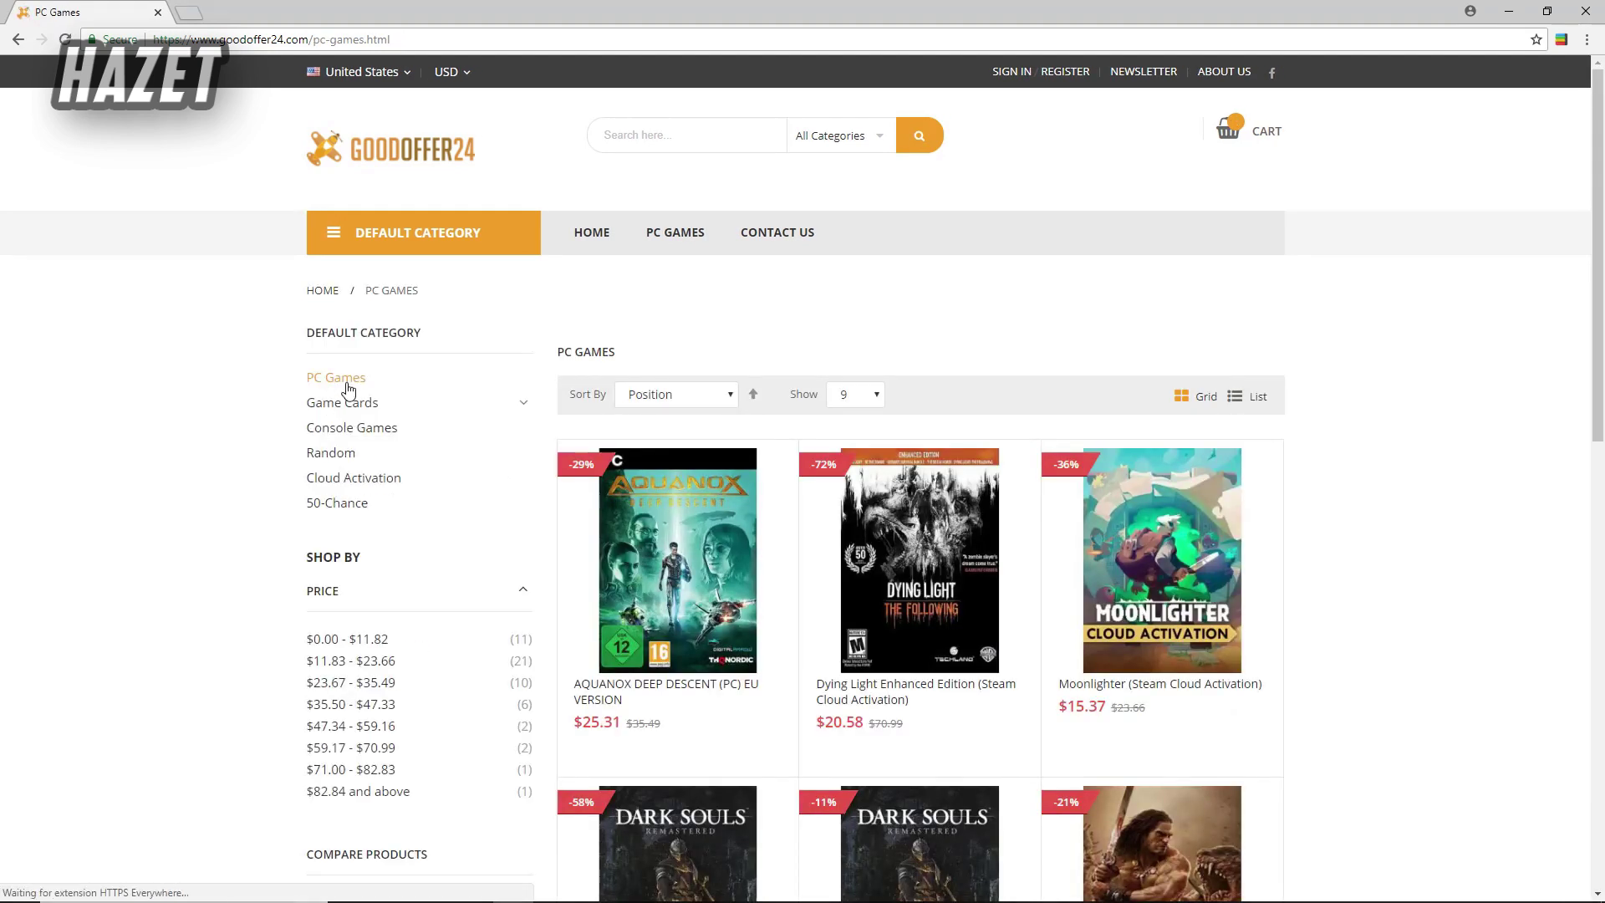
pyautogui.scroll(-7, 1348, 595)
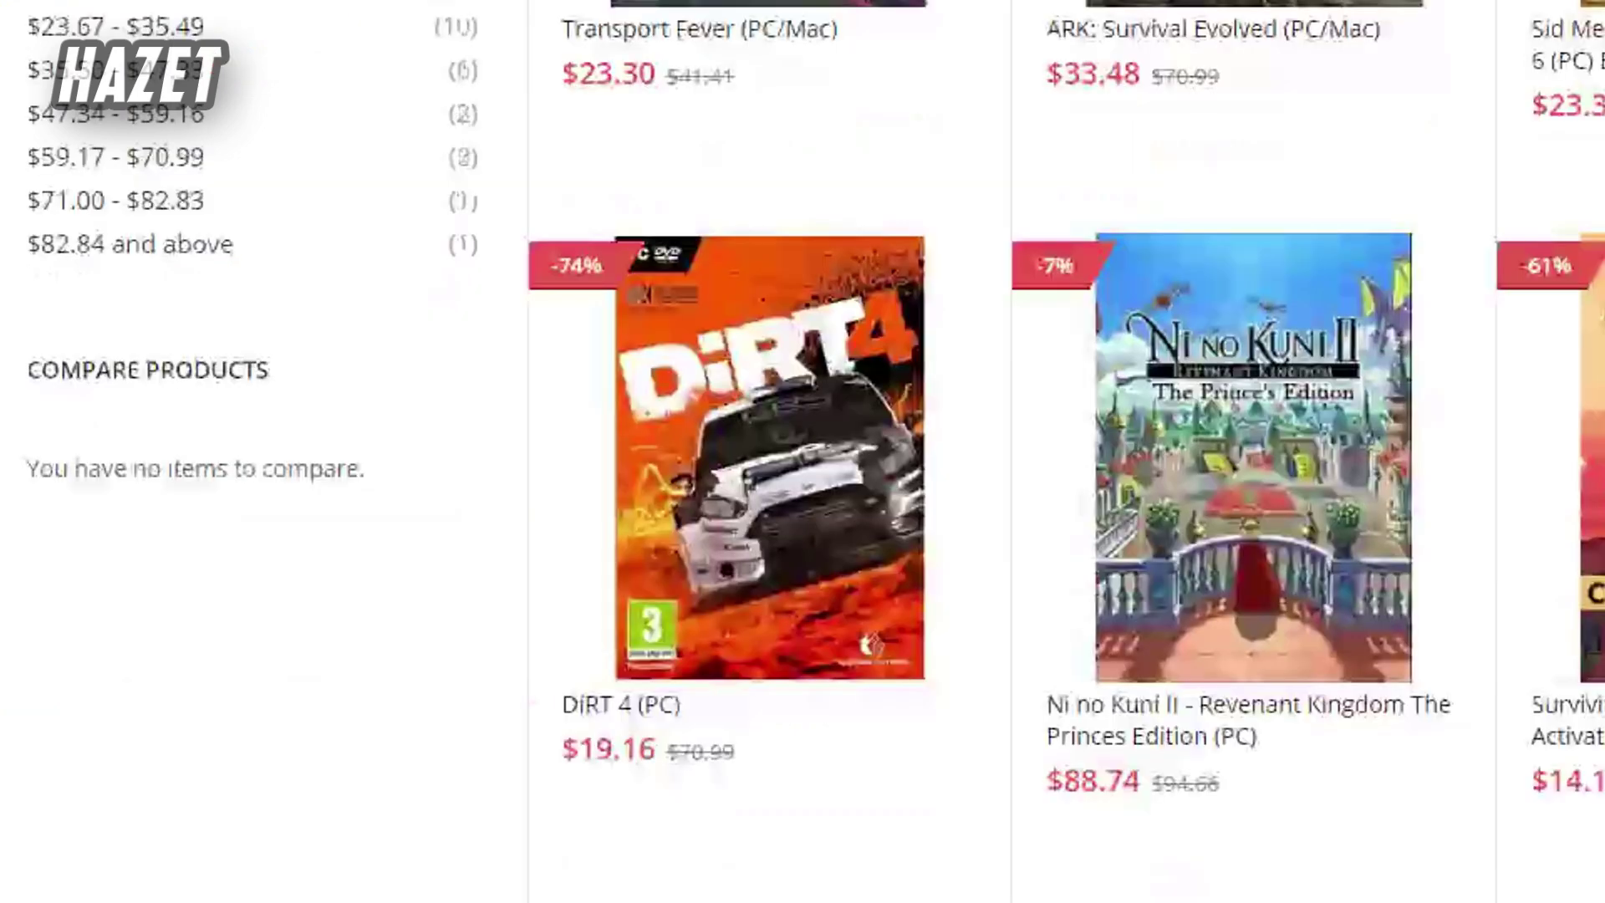
pyautogui.scroll(-1, 717, 415)
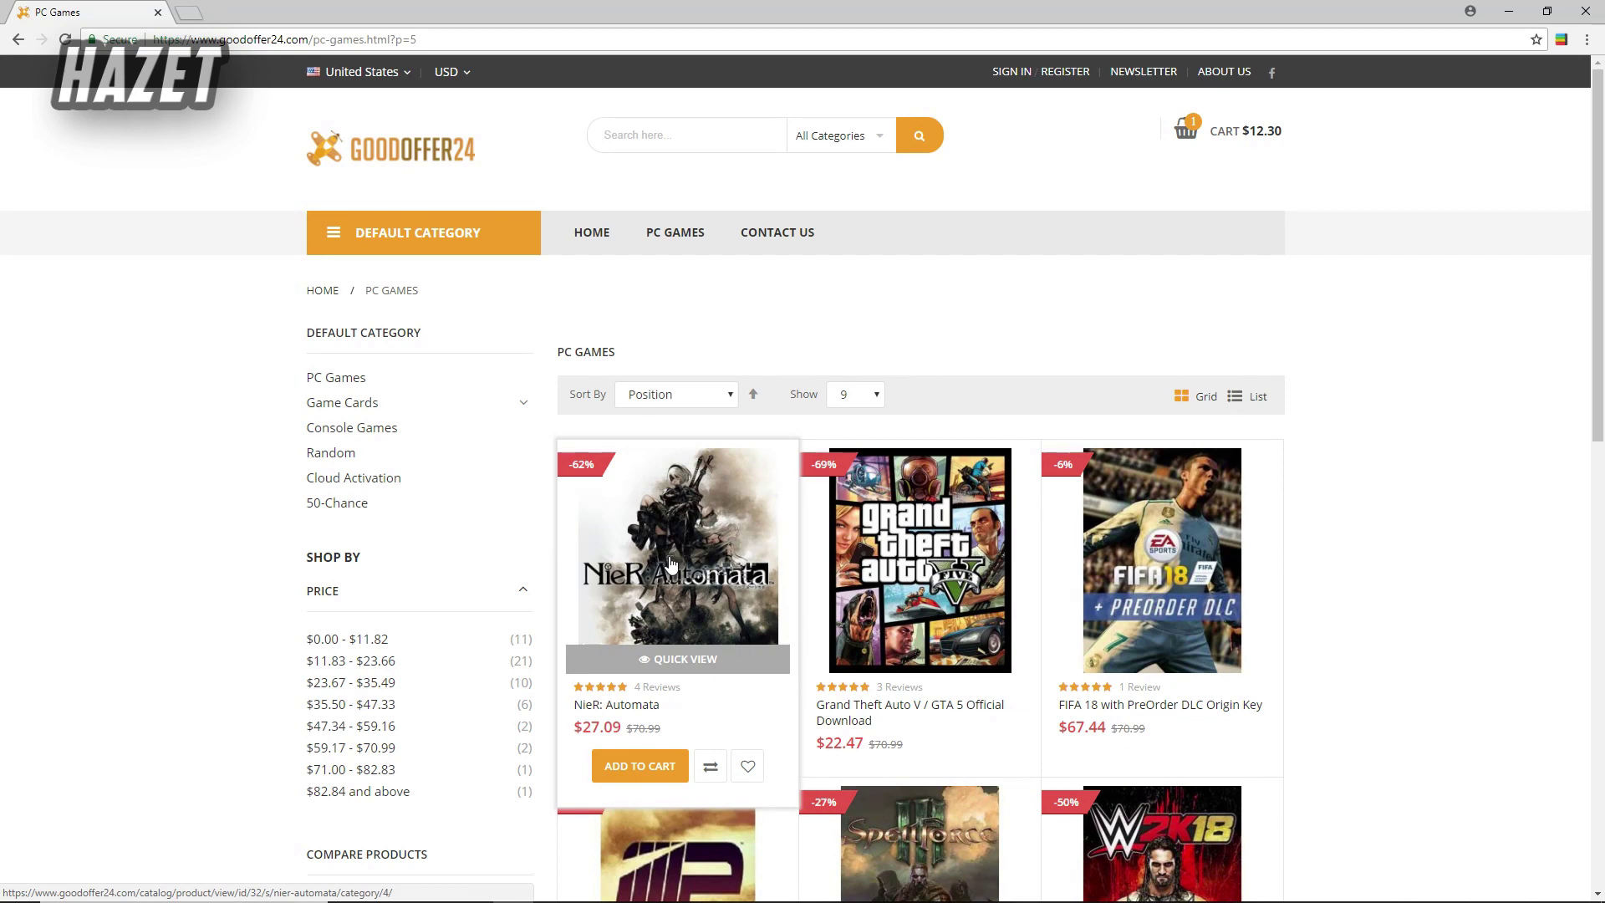
pyautogui.scroll(-3, 670, 563)
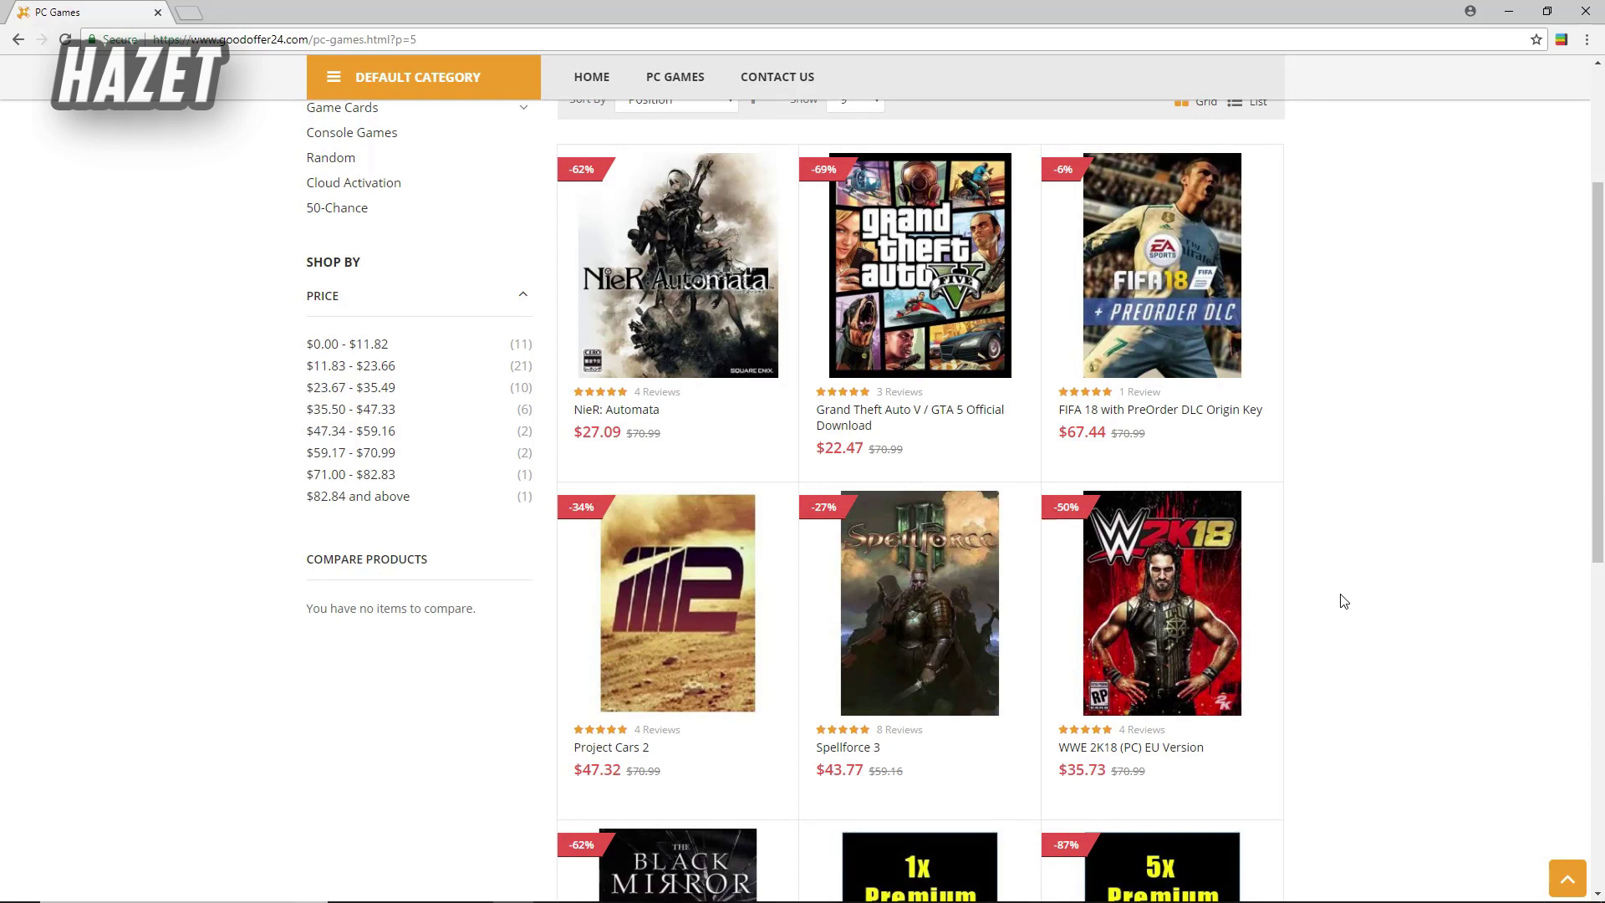
pyautogui.scroll(-6, 1340, 597)
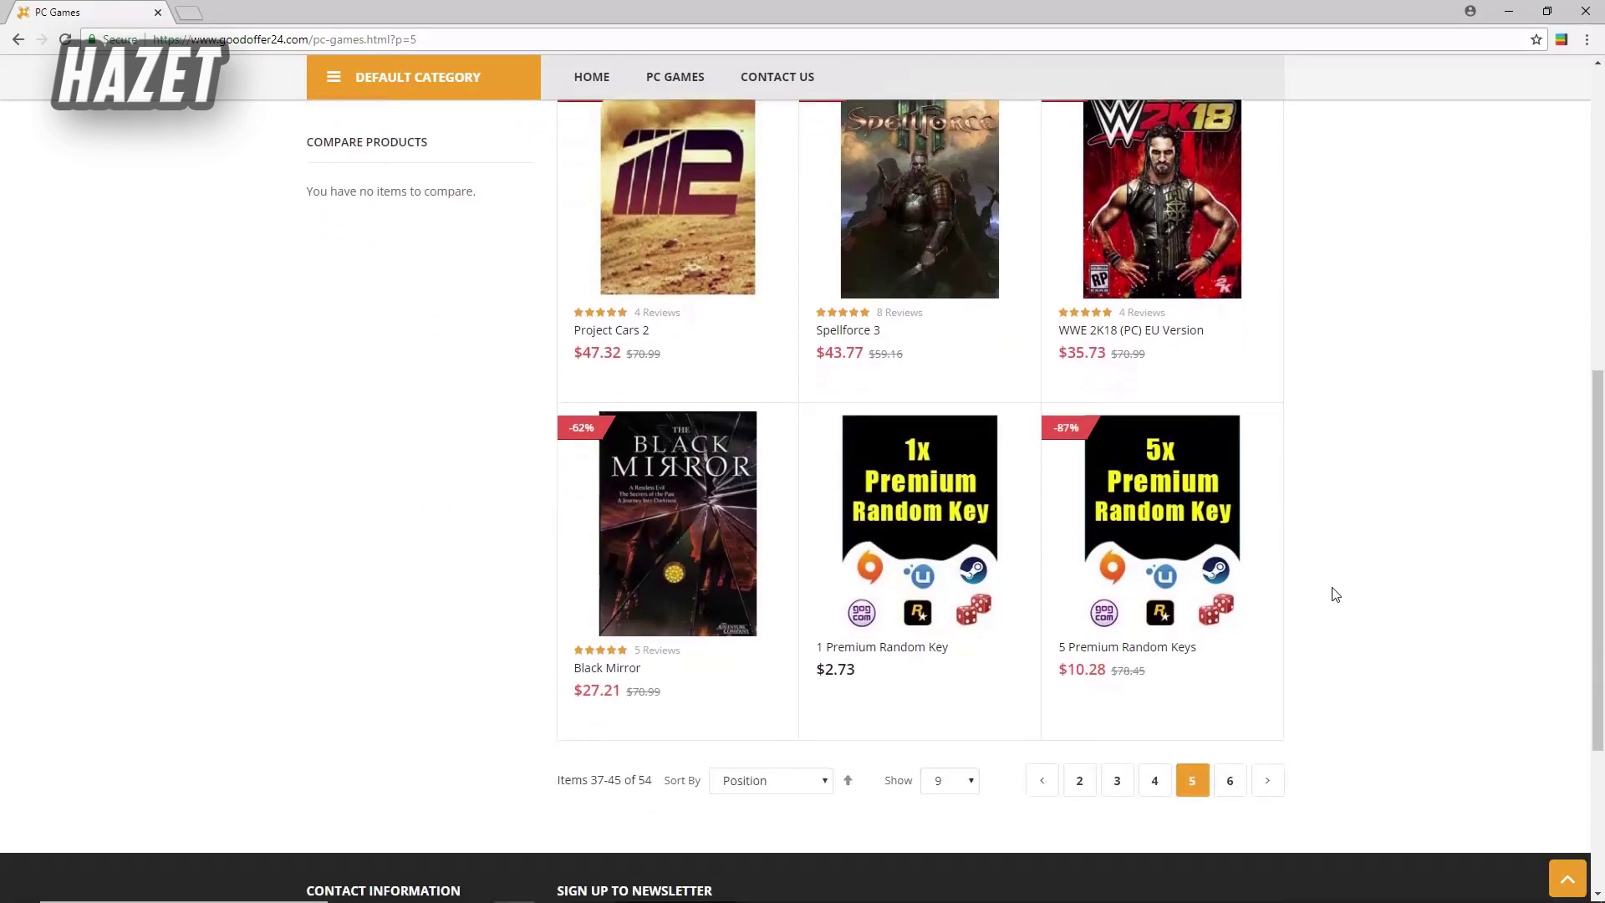
pyautogui.click(1229, 615)
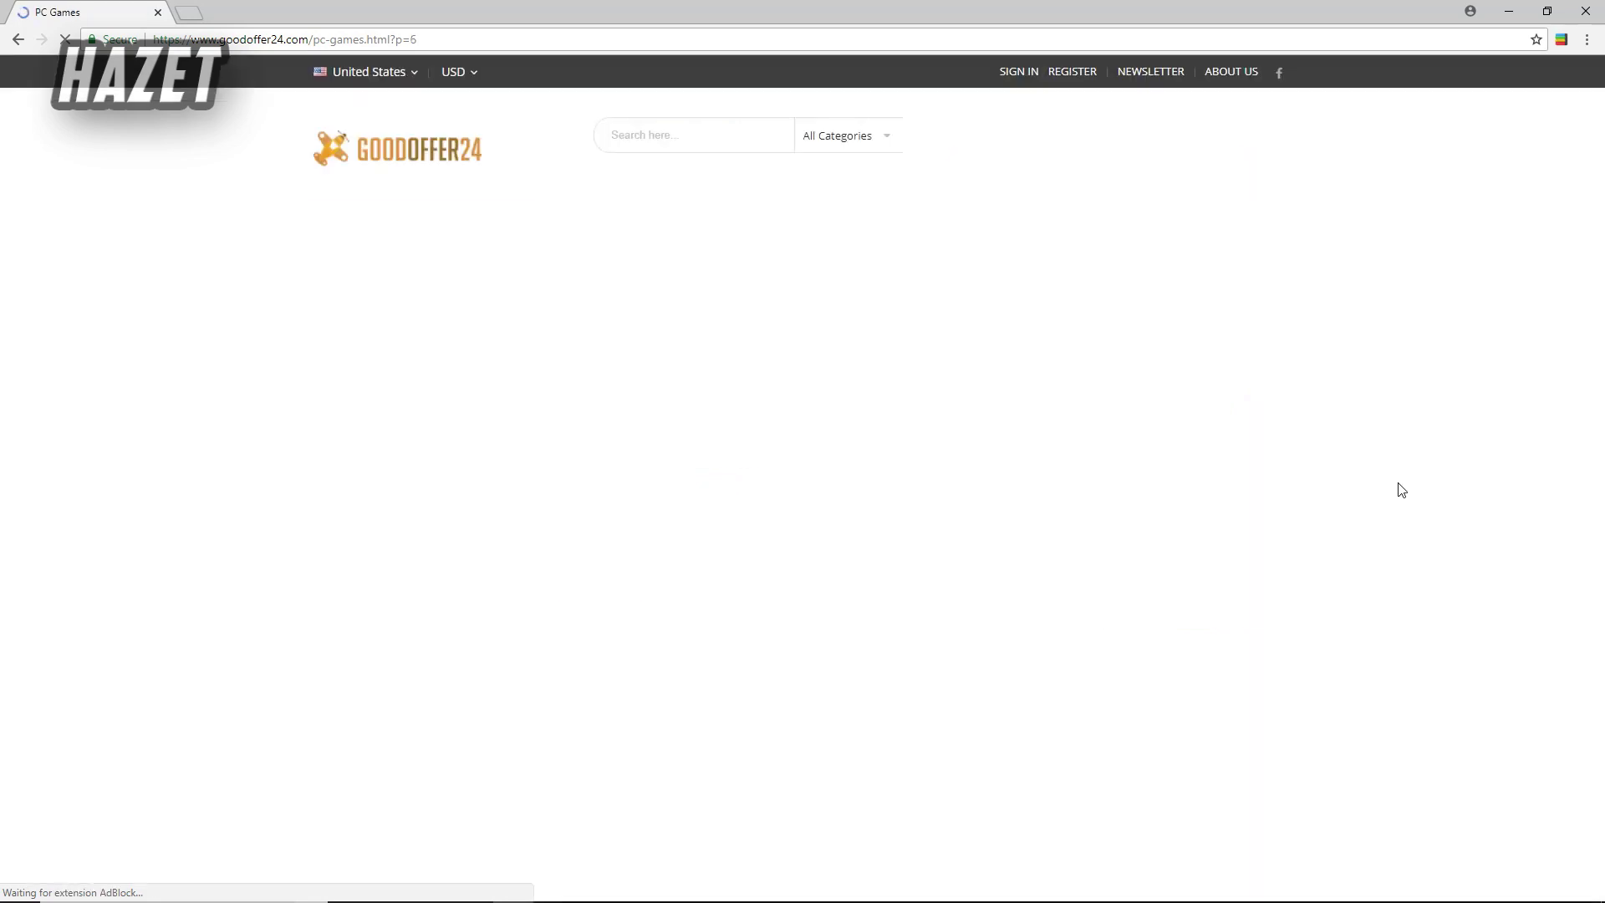
pyautogui.scroll(-10, 1385, 485)
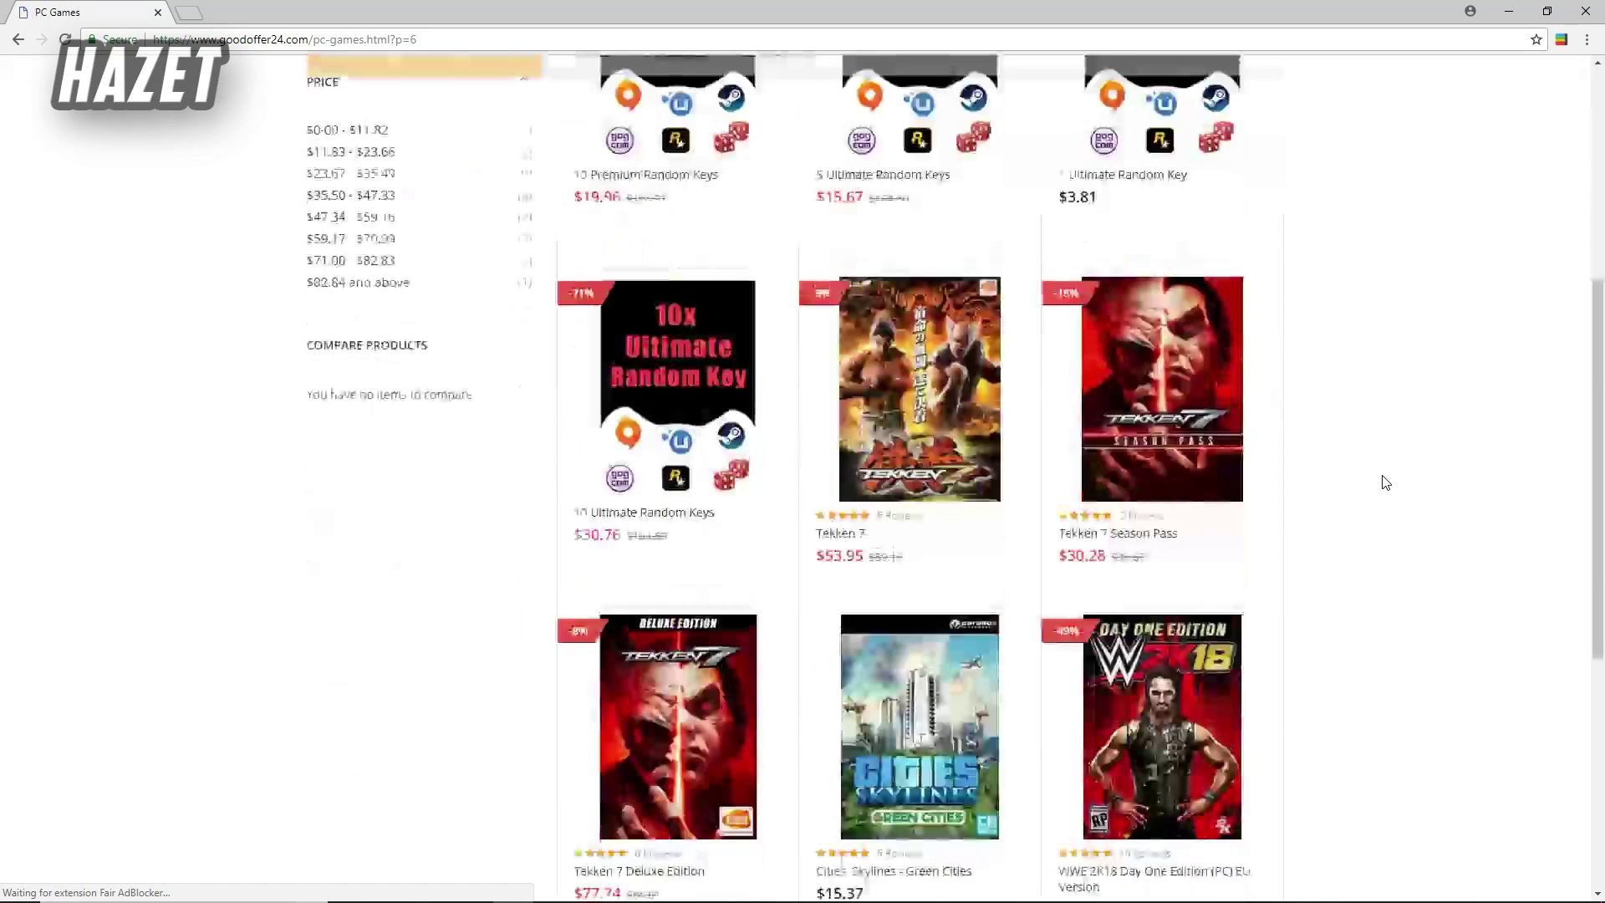
pyautogui.scroll(-1, 1385, 481)
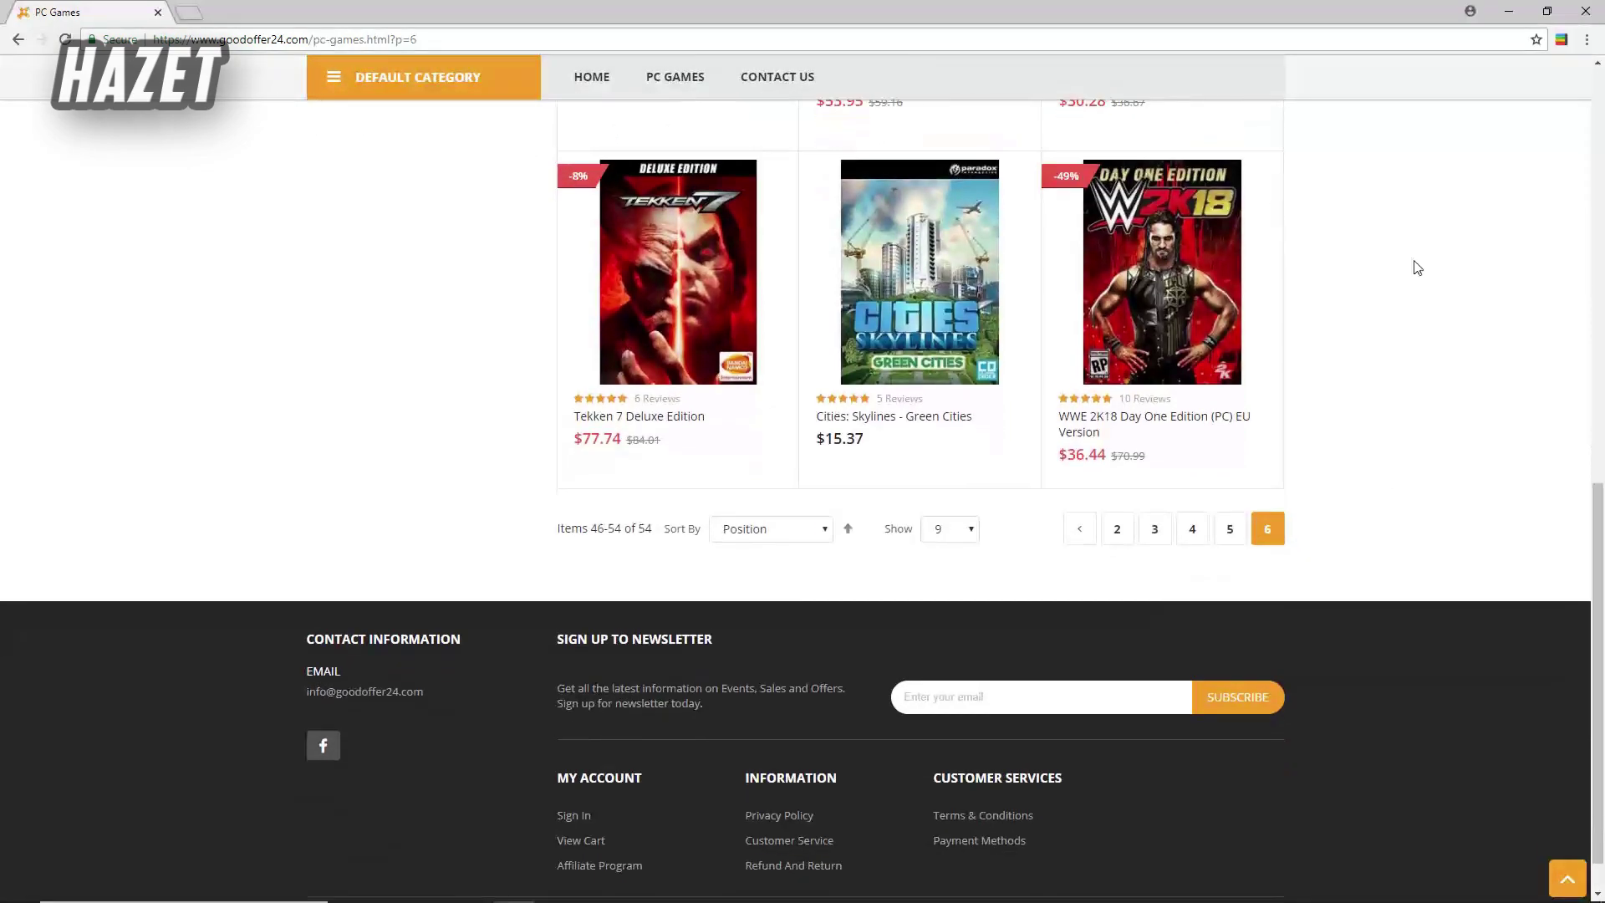
pyautogui.click(1586, 11)
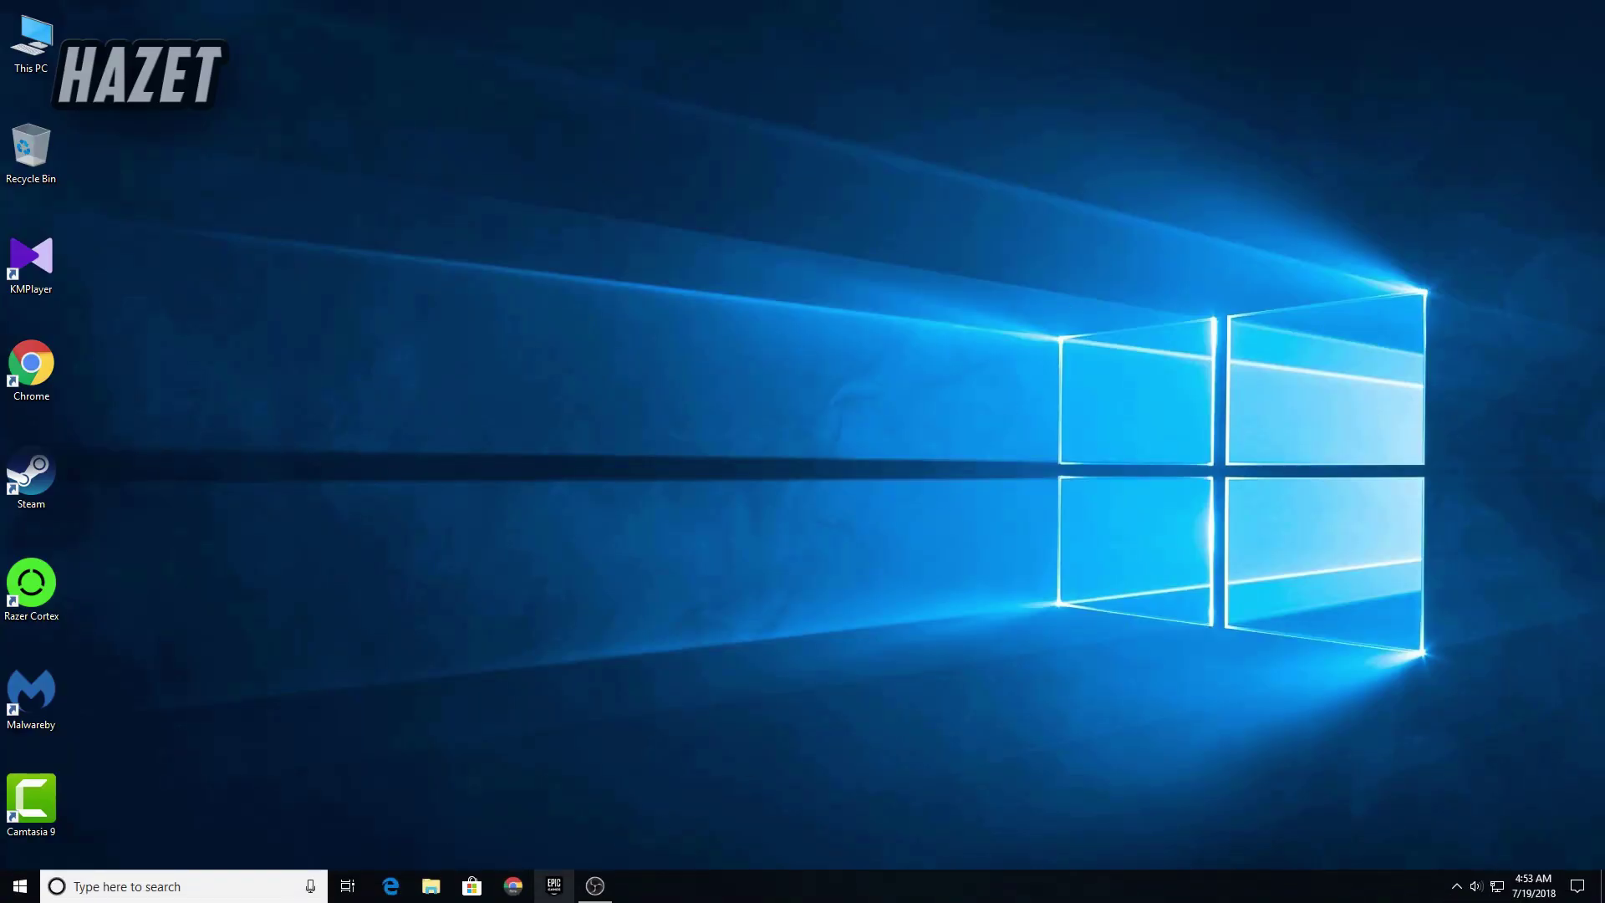